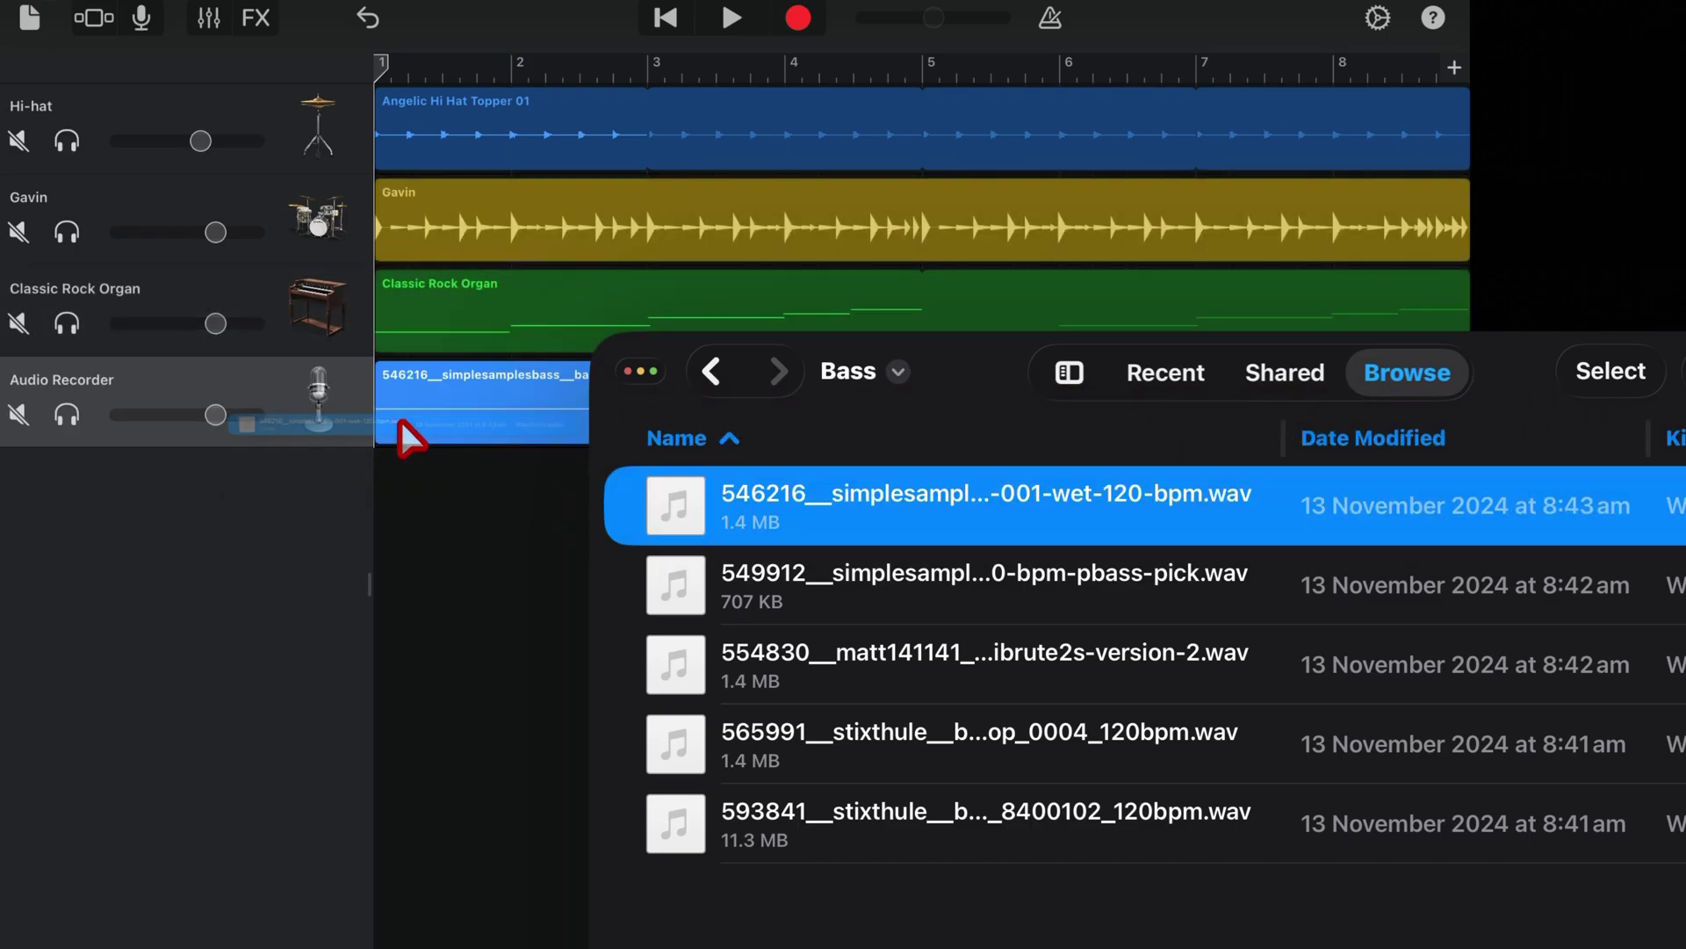
- Drop the bass loop onto the Audio Recorder track and set its region to Loop
left_click(751, 433)
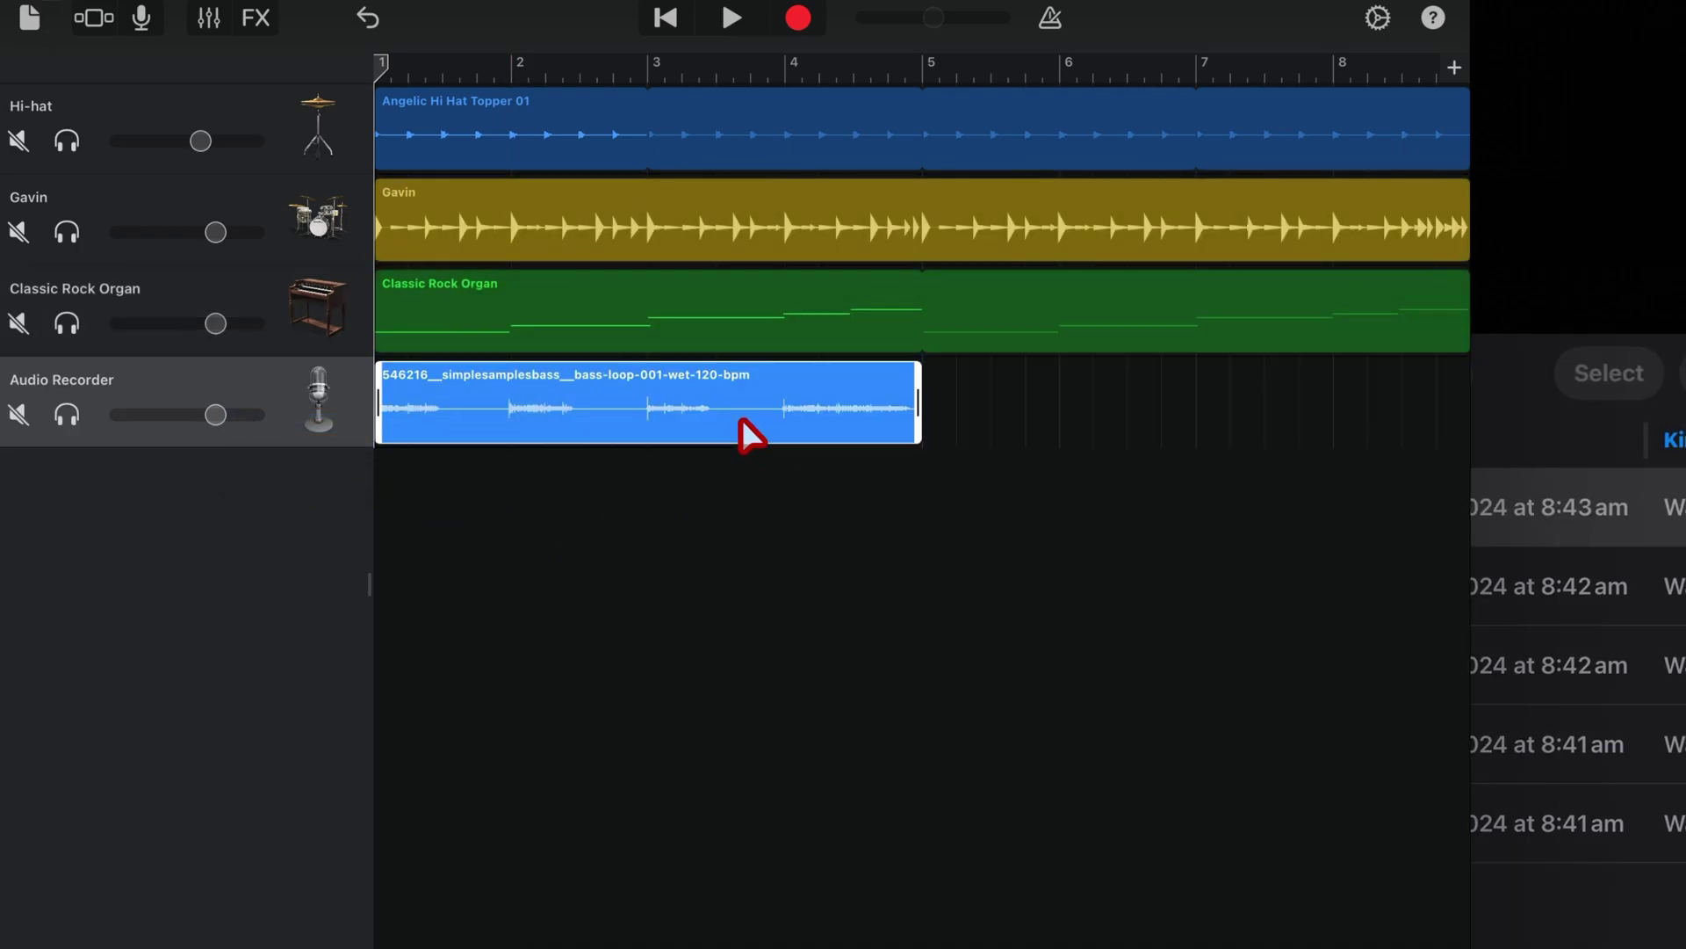
left_click(751, 433)
left_click(909, 332)
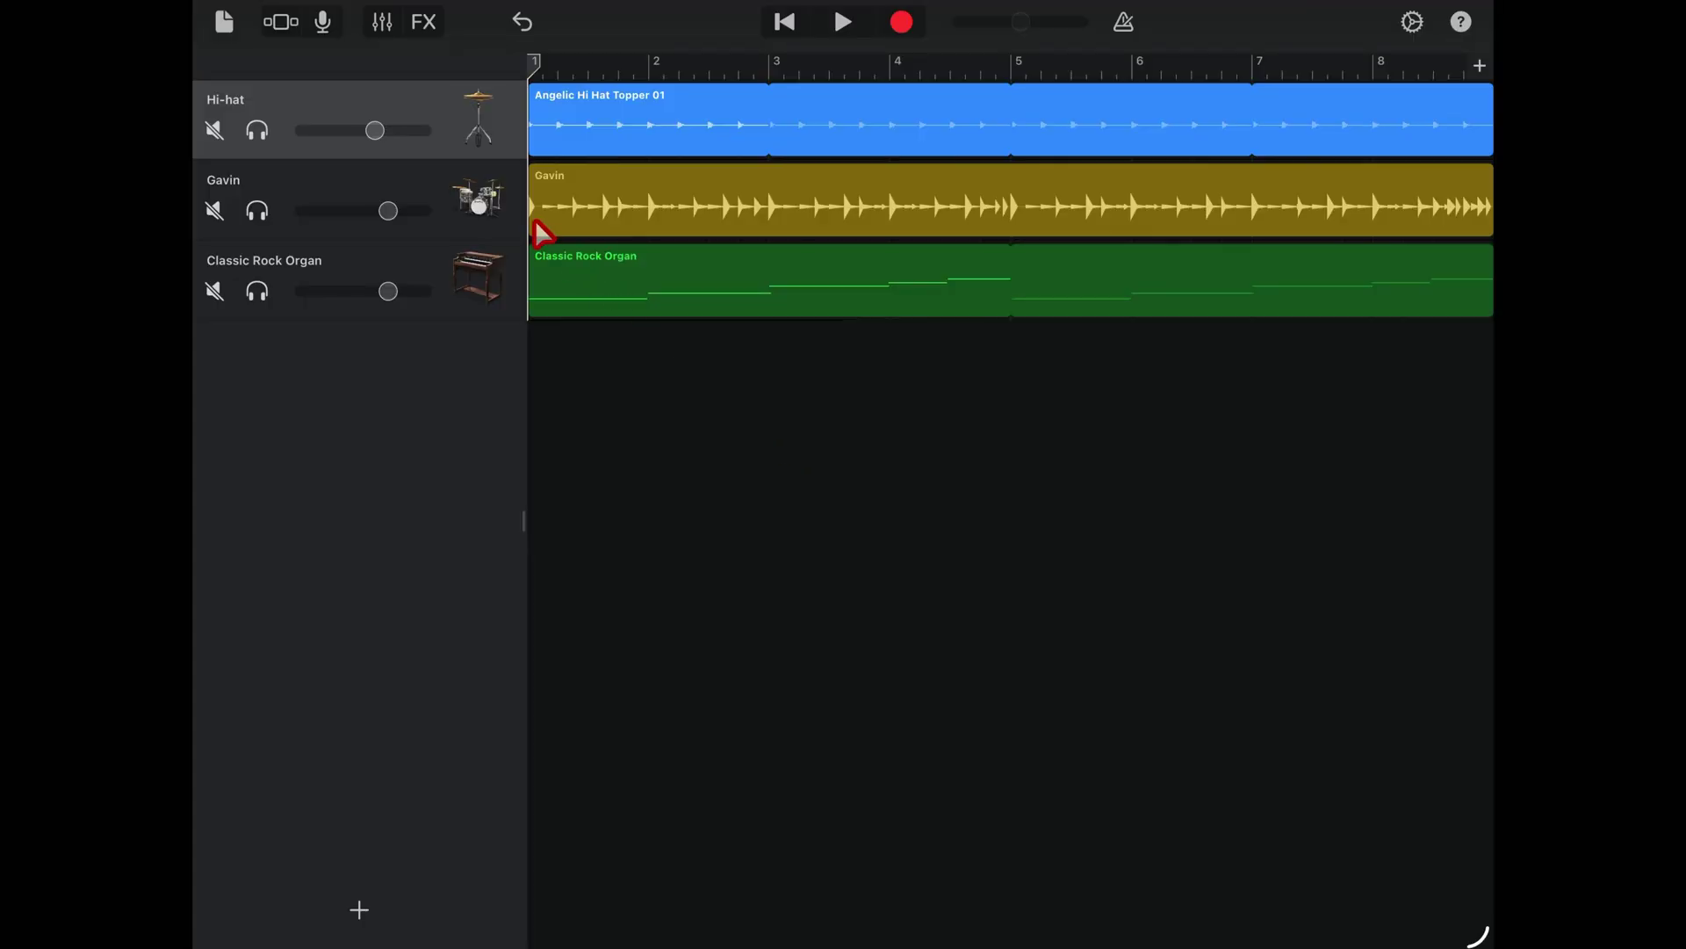
left_click(481, 201)
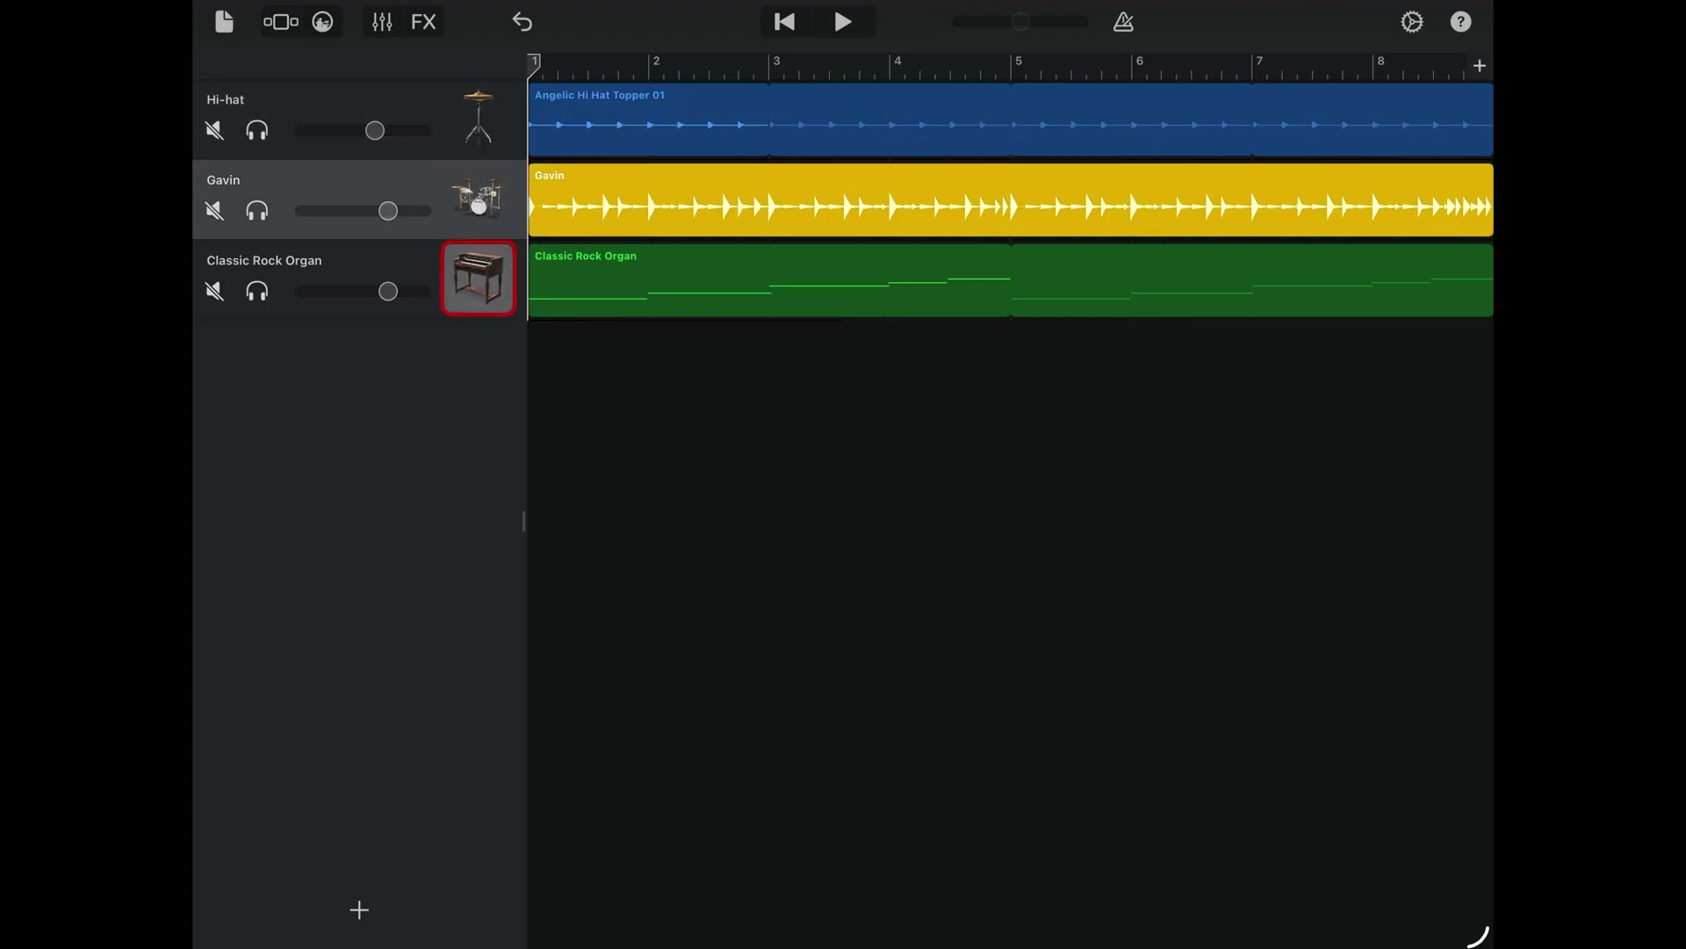
left_click(482, 279)
left_click(688, 402)
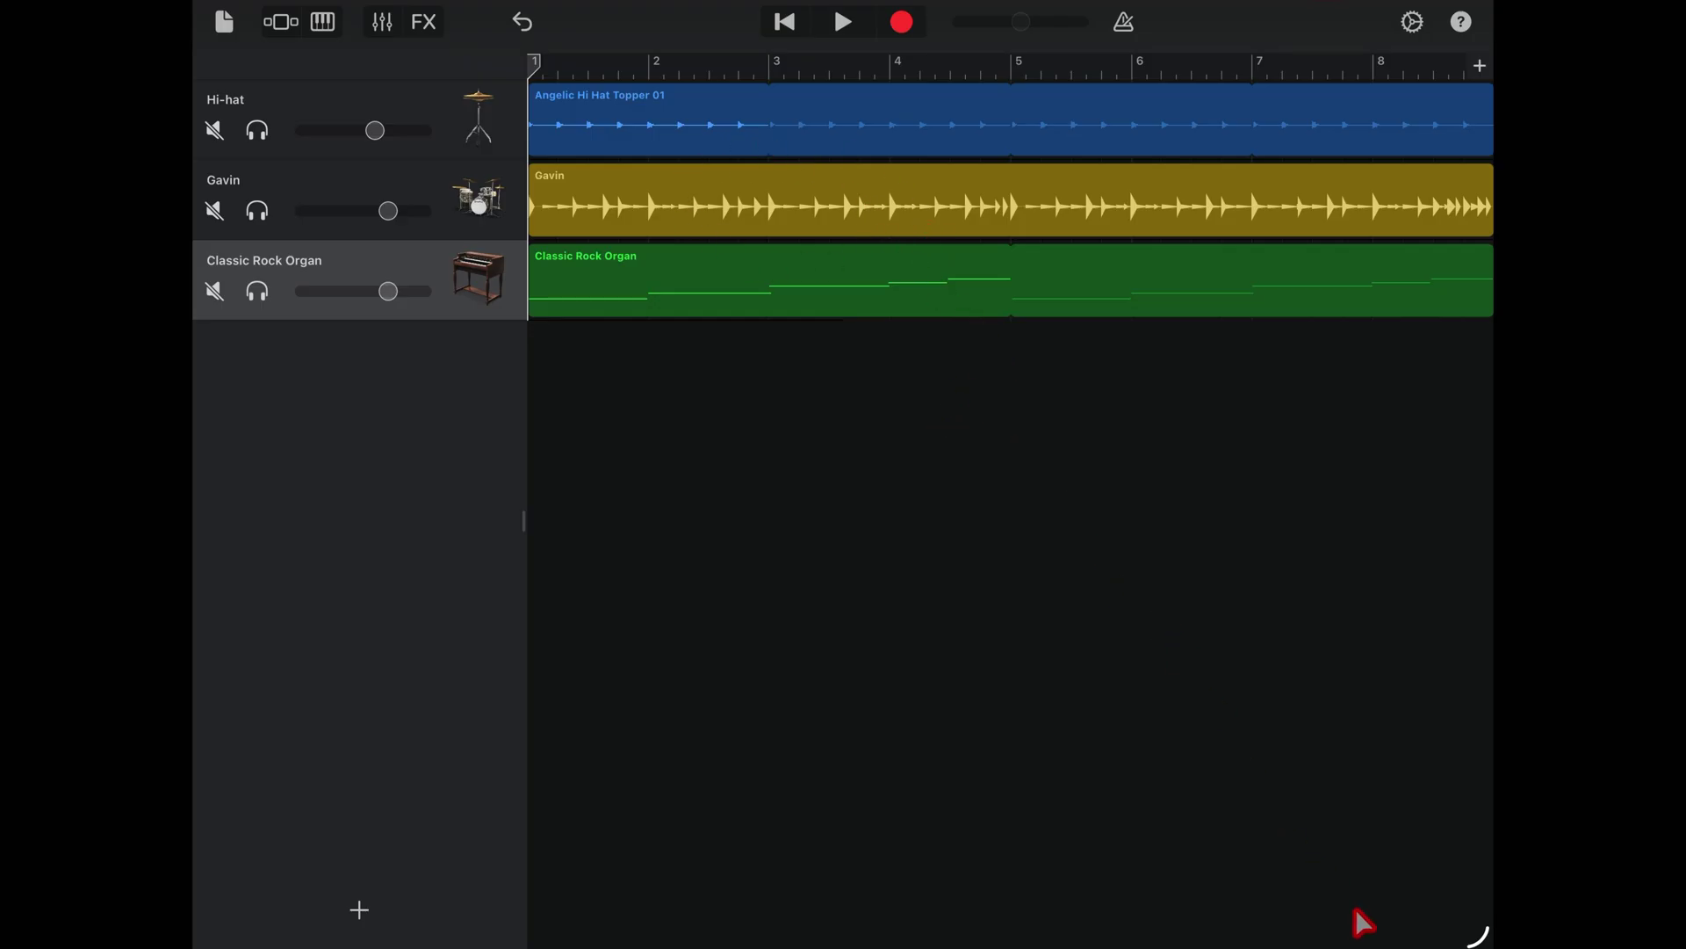
left_click_drag(1476, 941, 1270, 807)
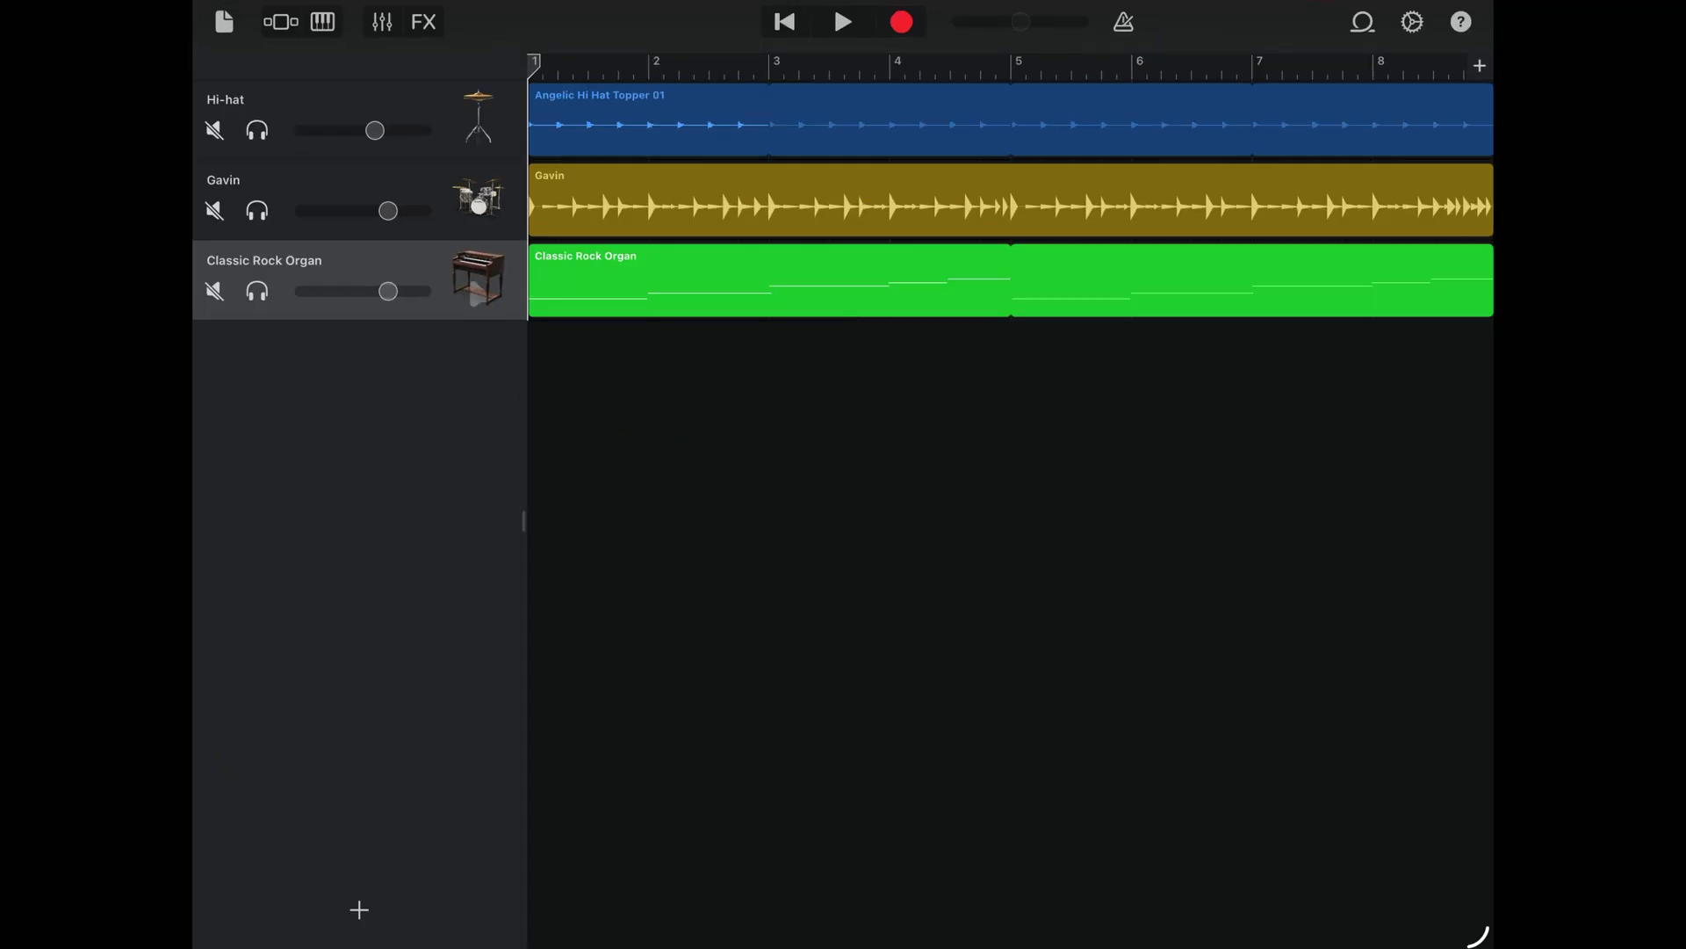
left_click(477, 195)
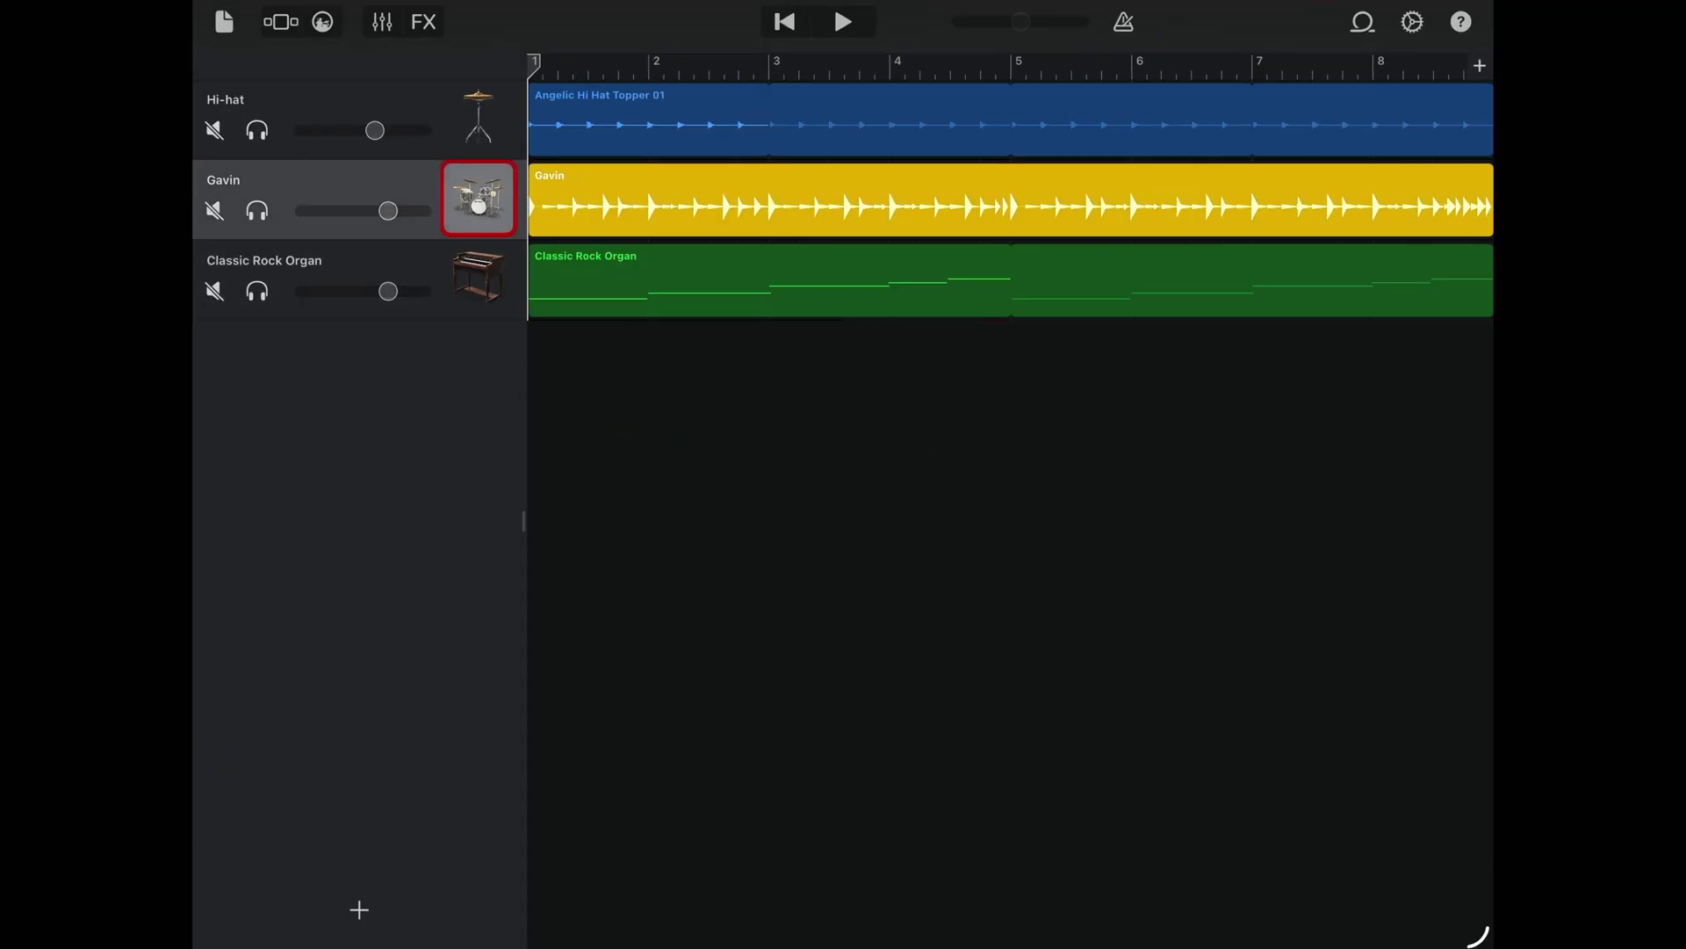
left_click(479, 118)
left_click(772, 411)
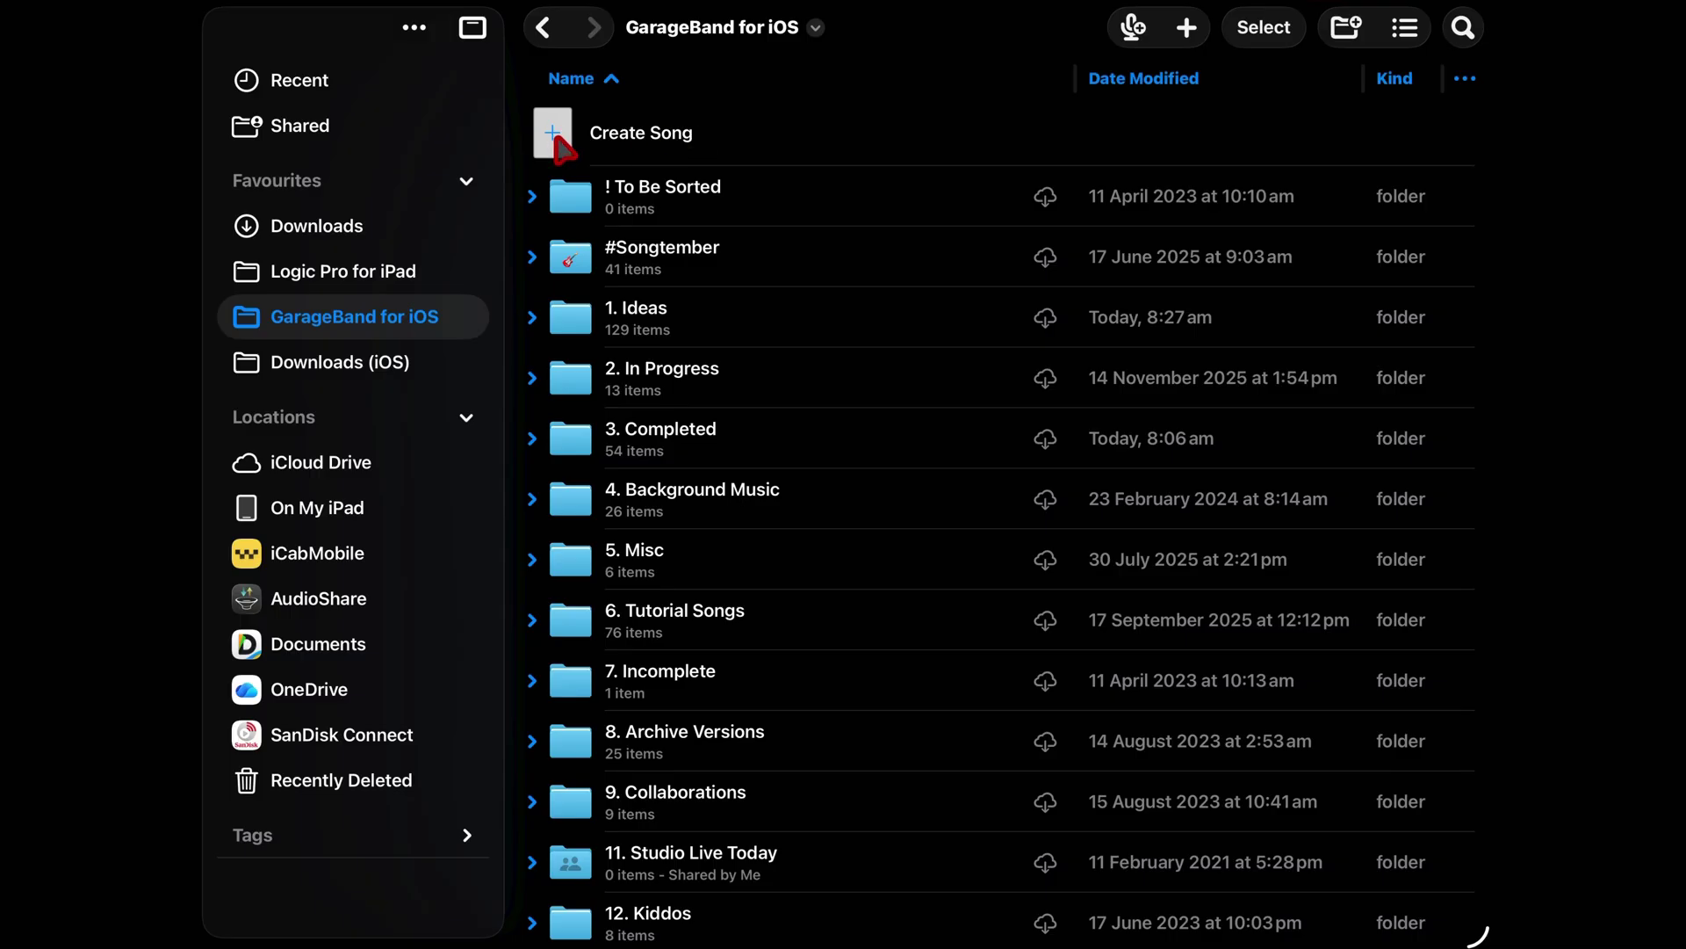
- Create a new song with an Audio Recorder track and switch to its tracks view
left_click(553, 134)
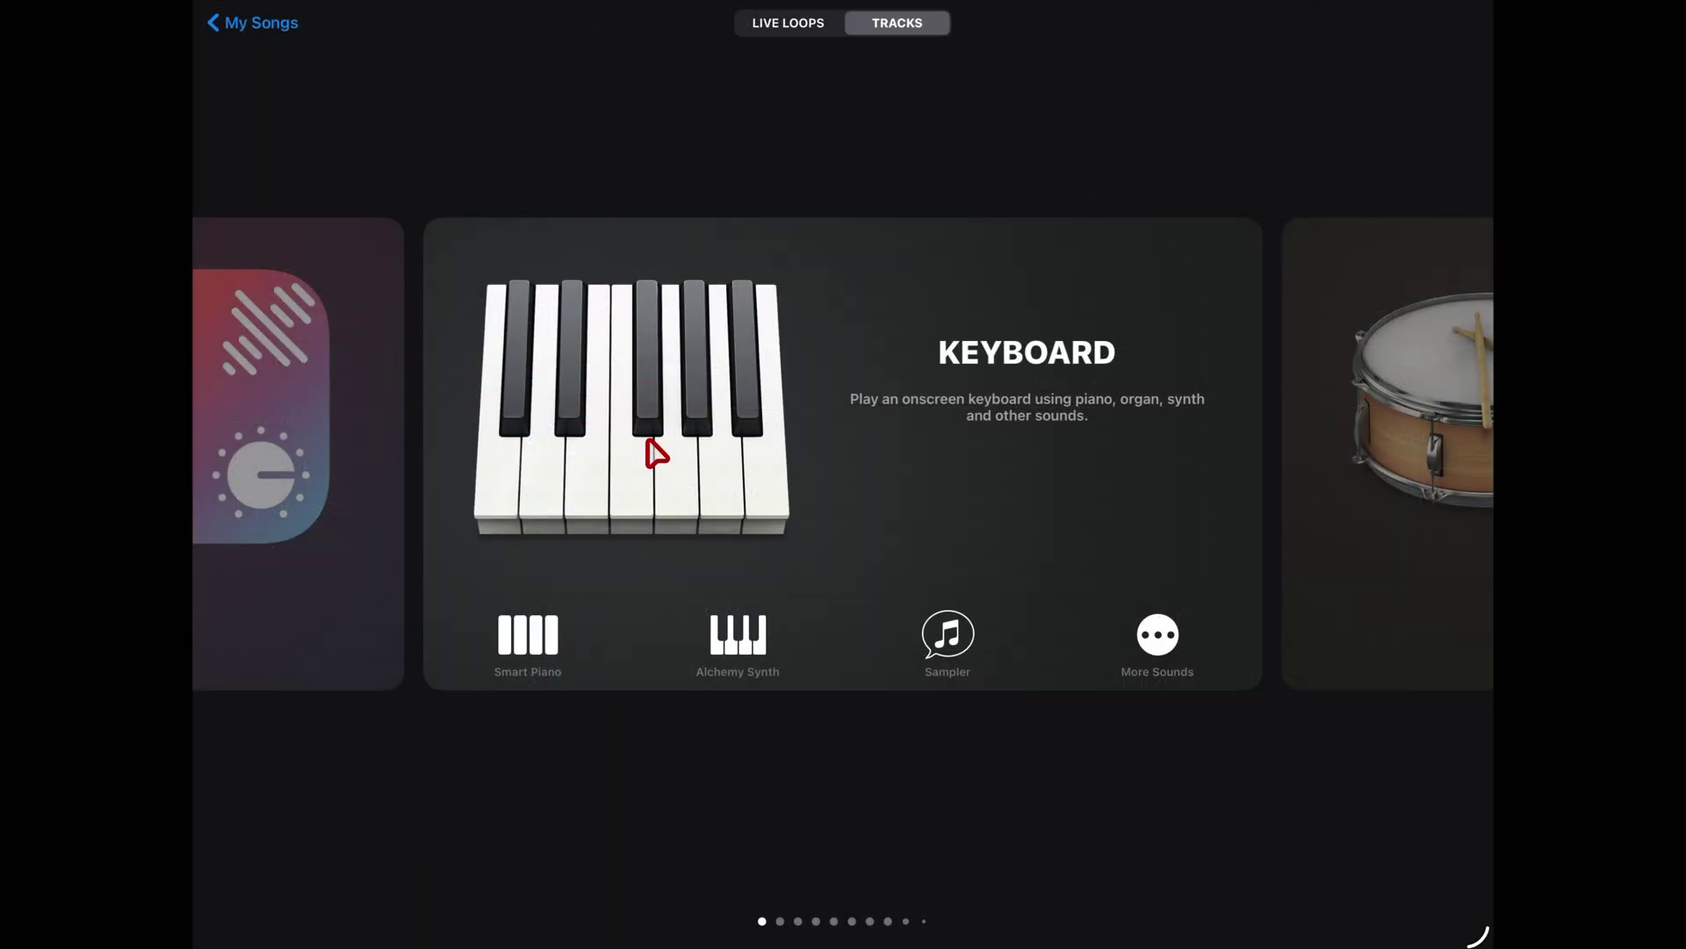
scroll(654, 452, "right", 9)
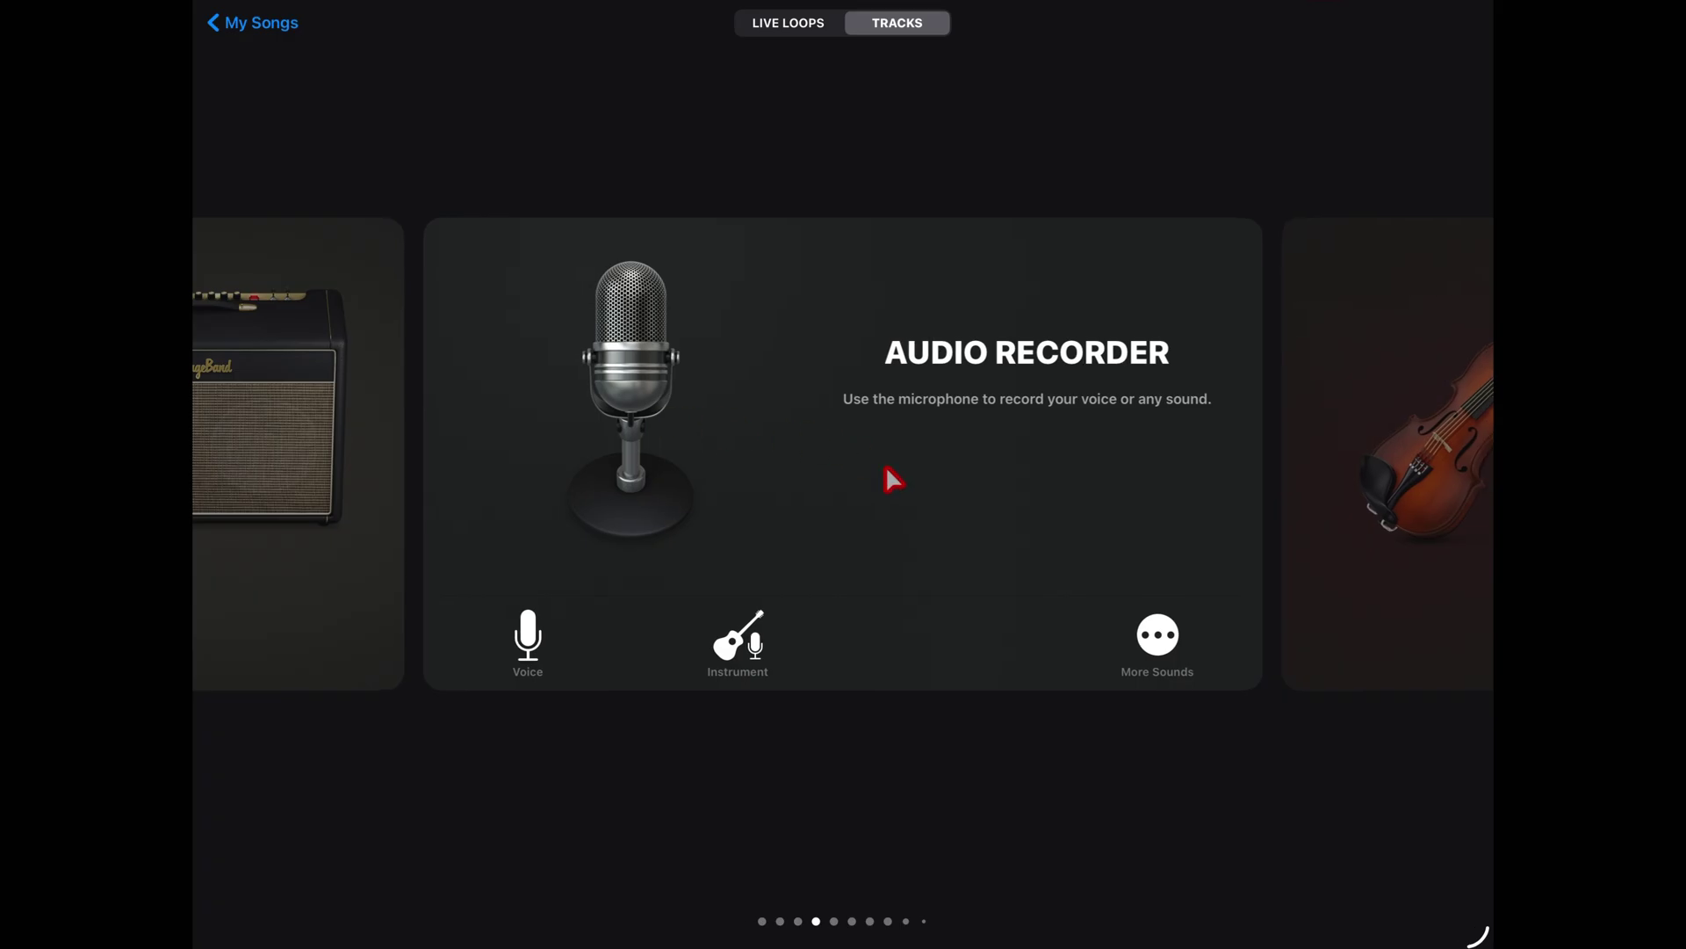
left_click(891, 479)
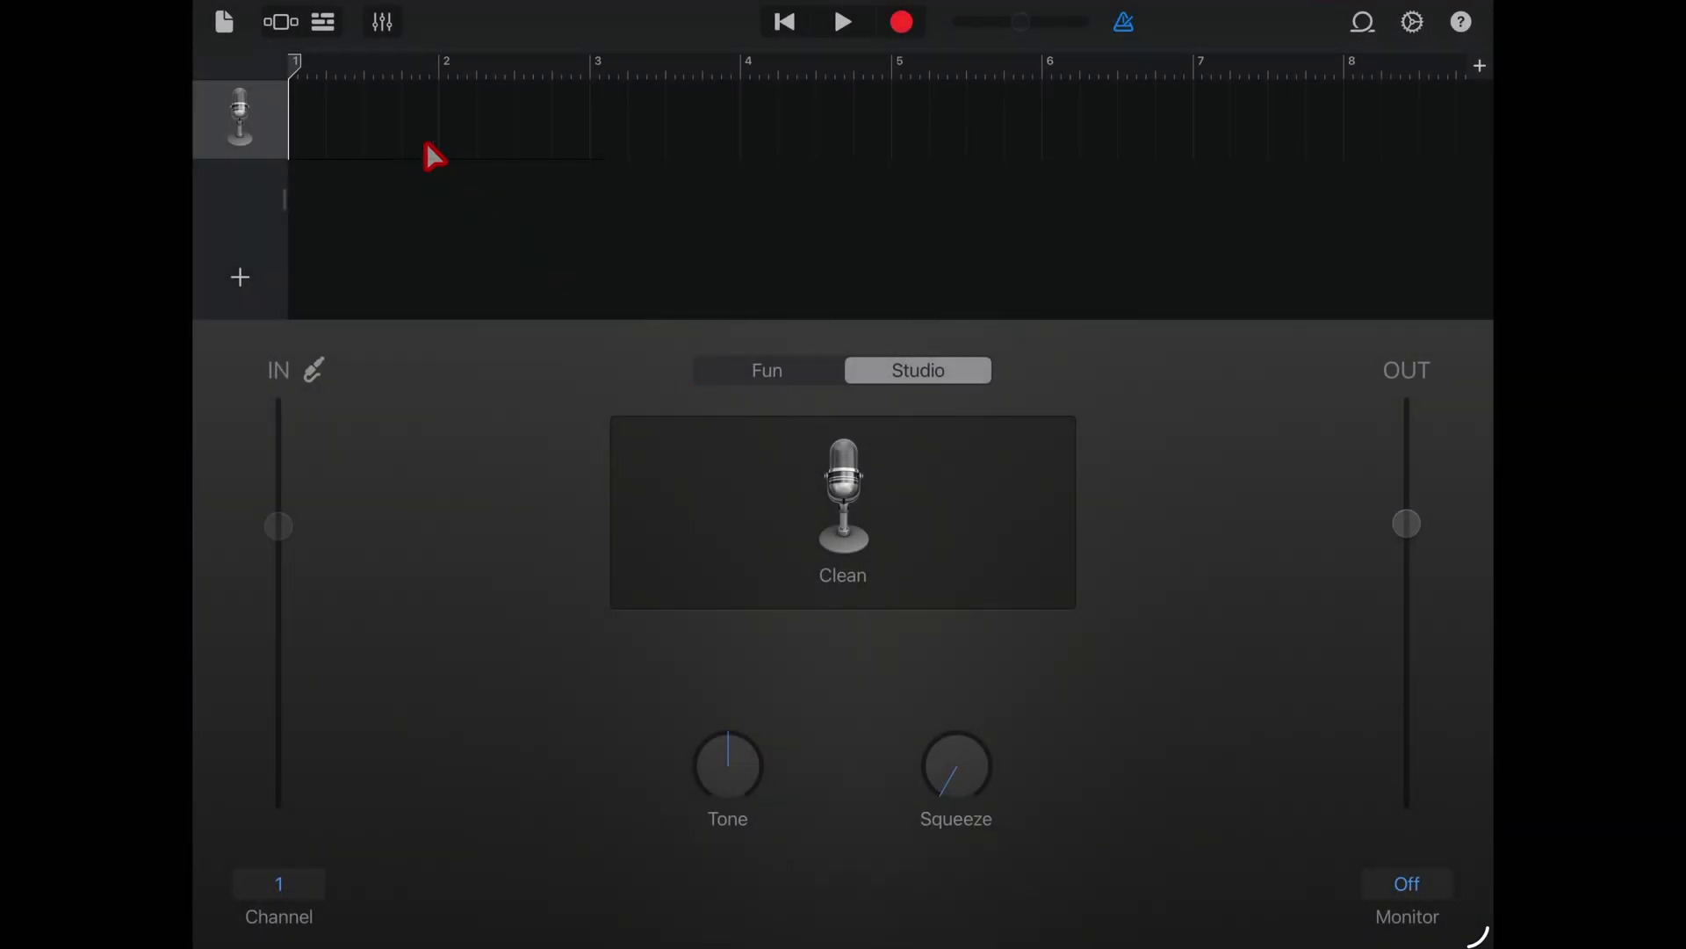
left_click(324, 22)
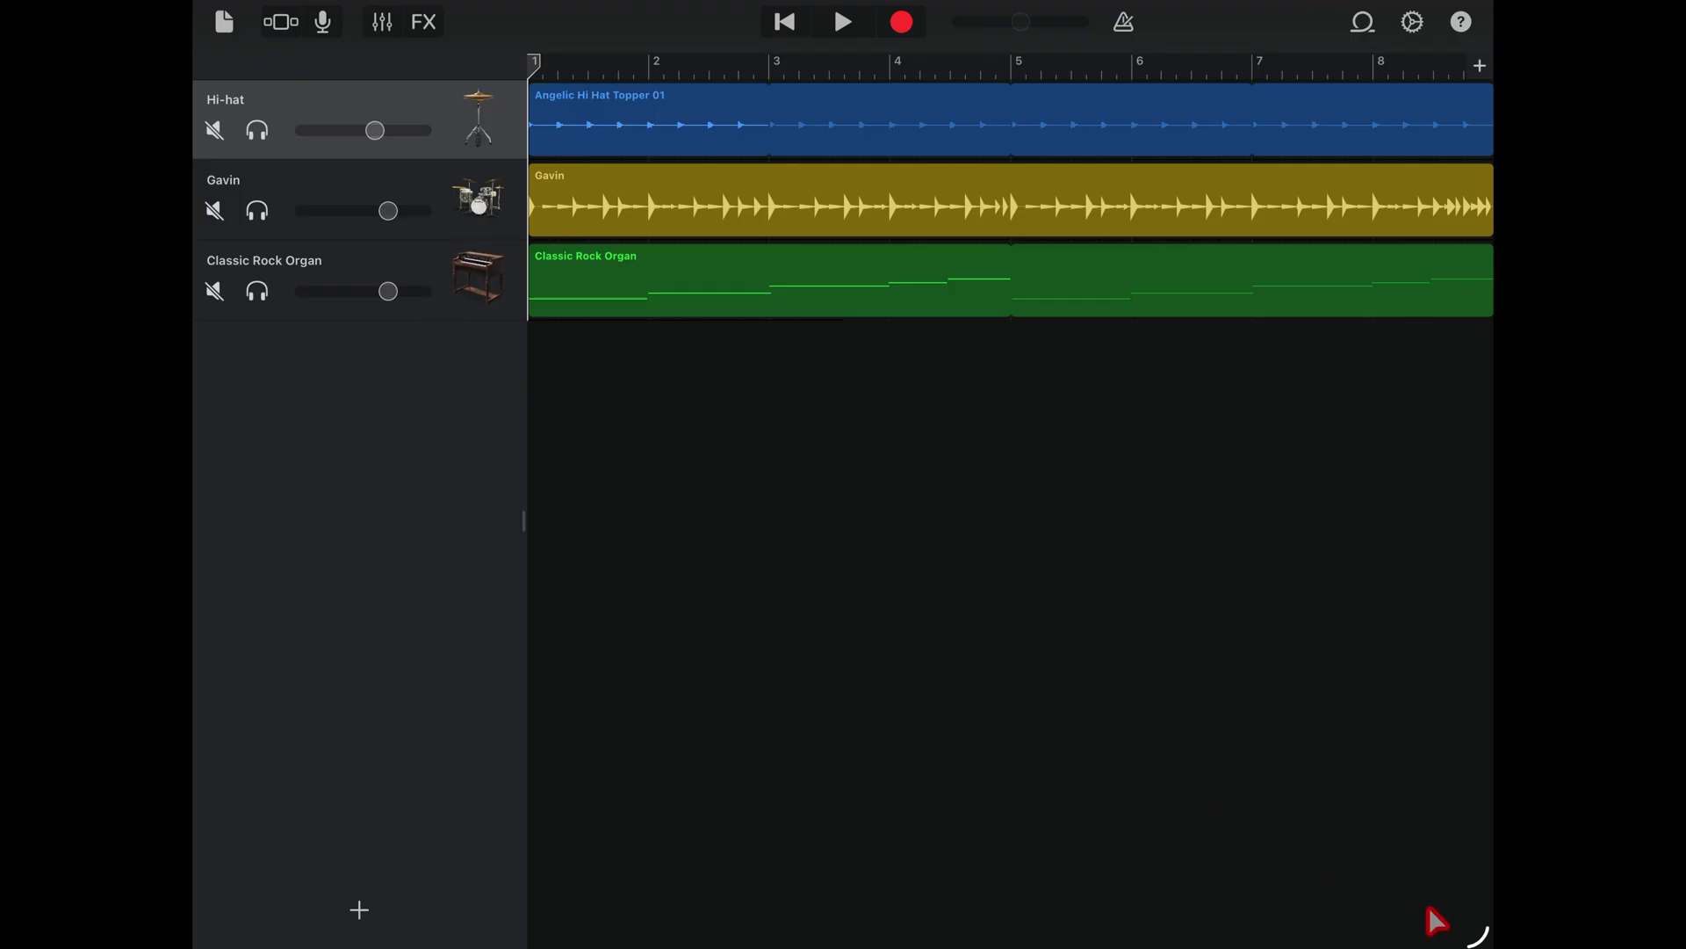
- Shrink the GarageBand window from its bottom-right corner and move it to the left
left_click_drag(1480, 937, 1317, 793)
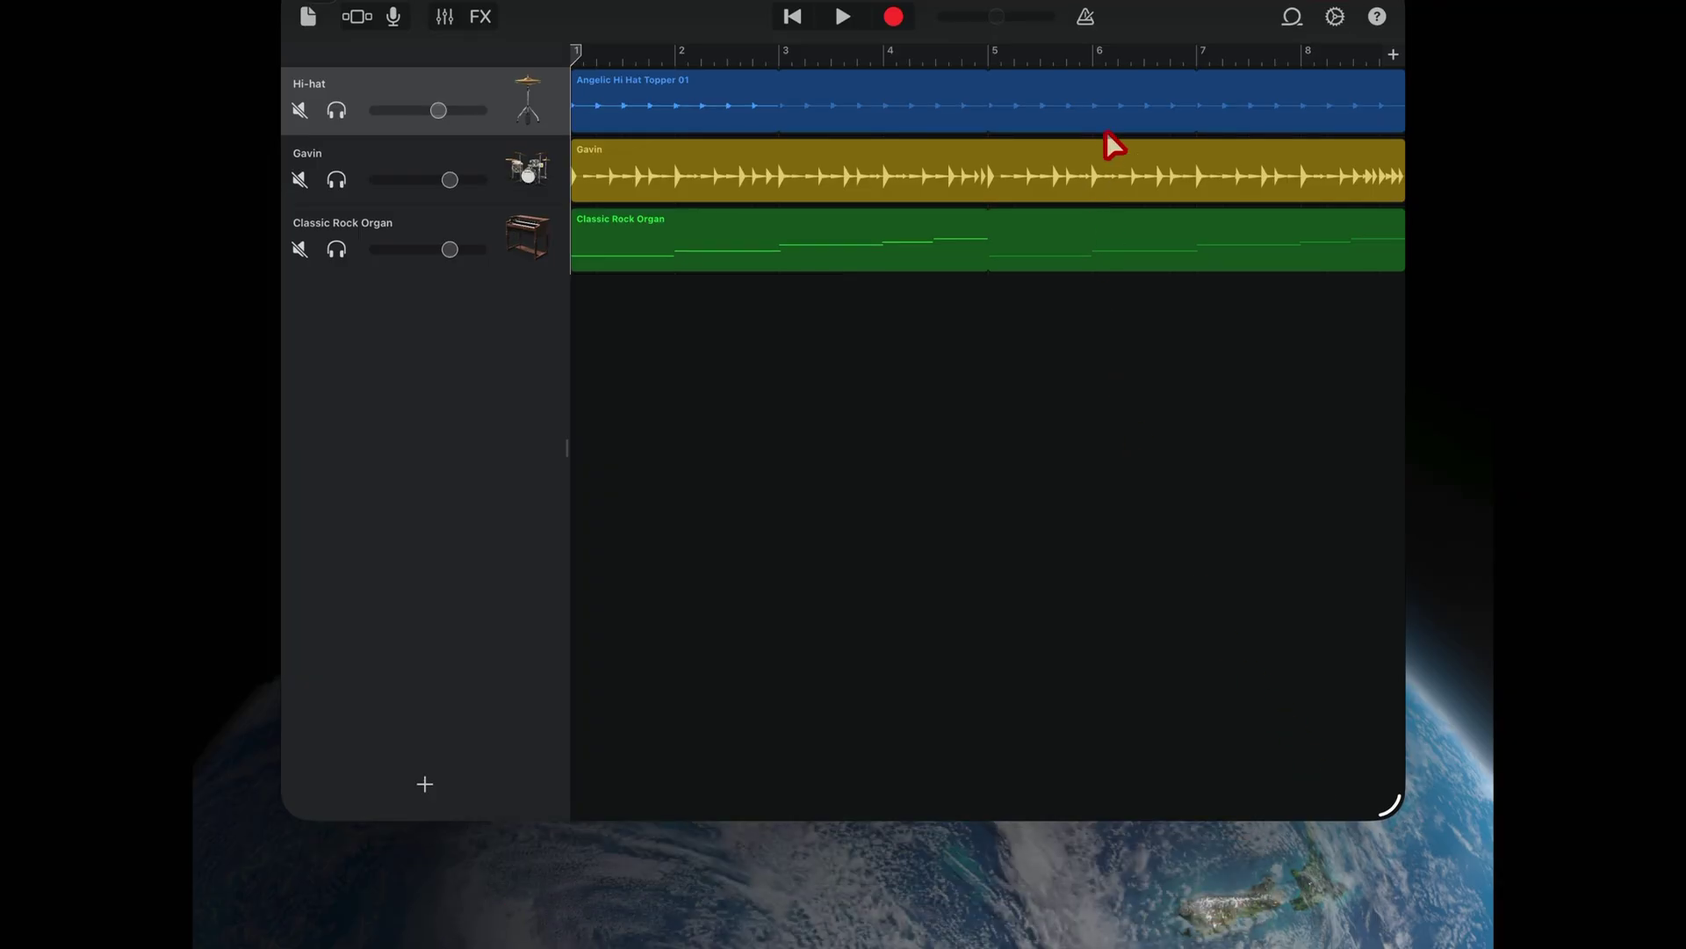
left_click_drag(1190, 16, 1087, 17)
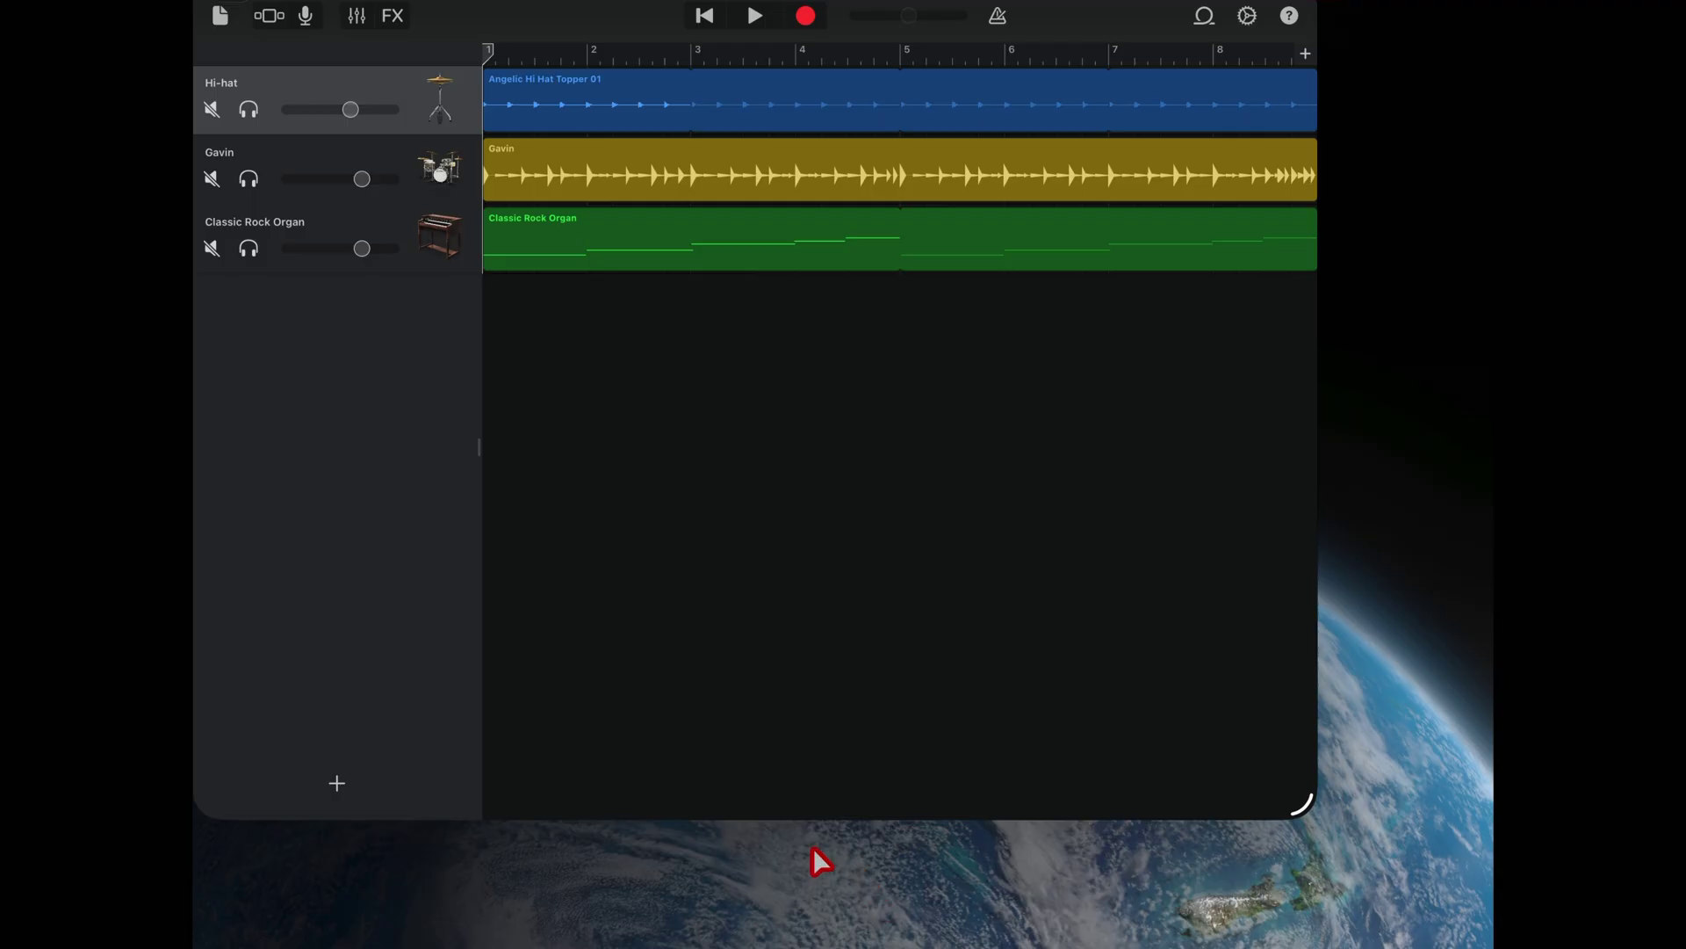
- Go to the home screen and launch the Files app by searching 'files' in Spotlight
key("super+h")
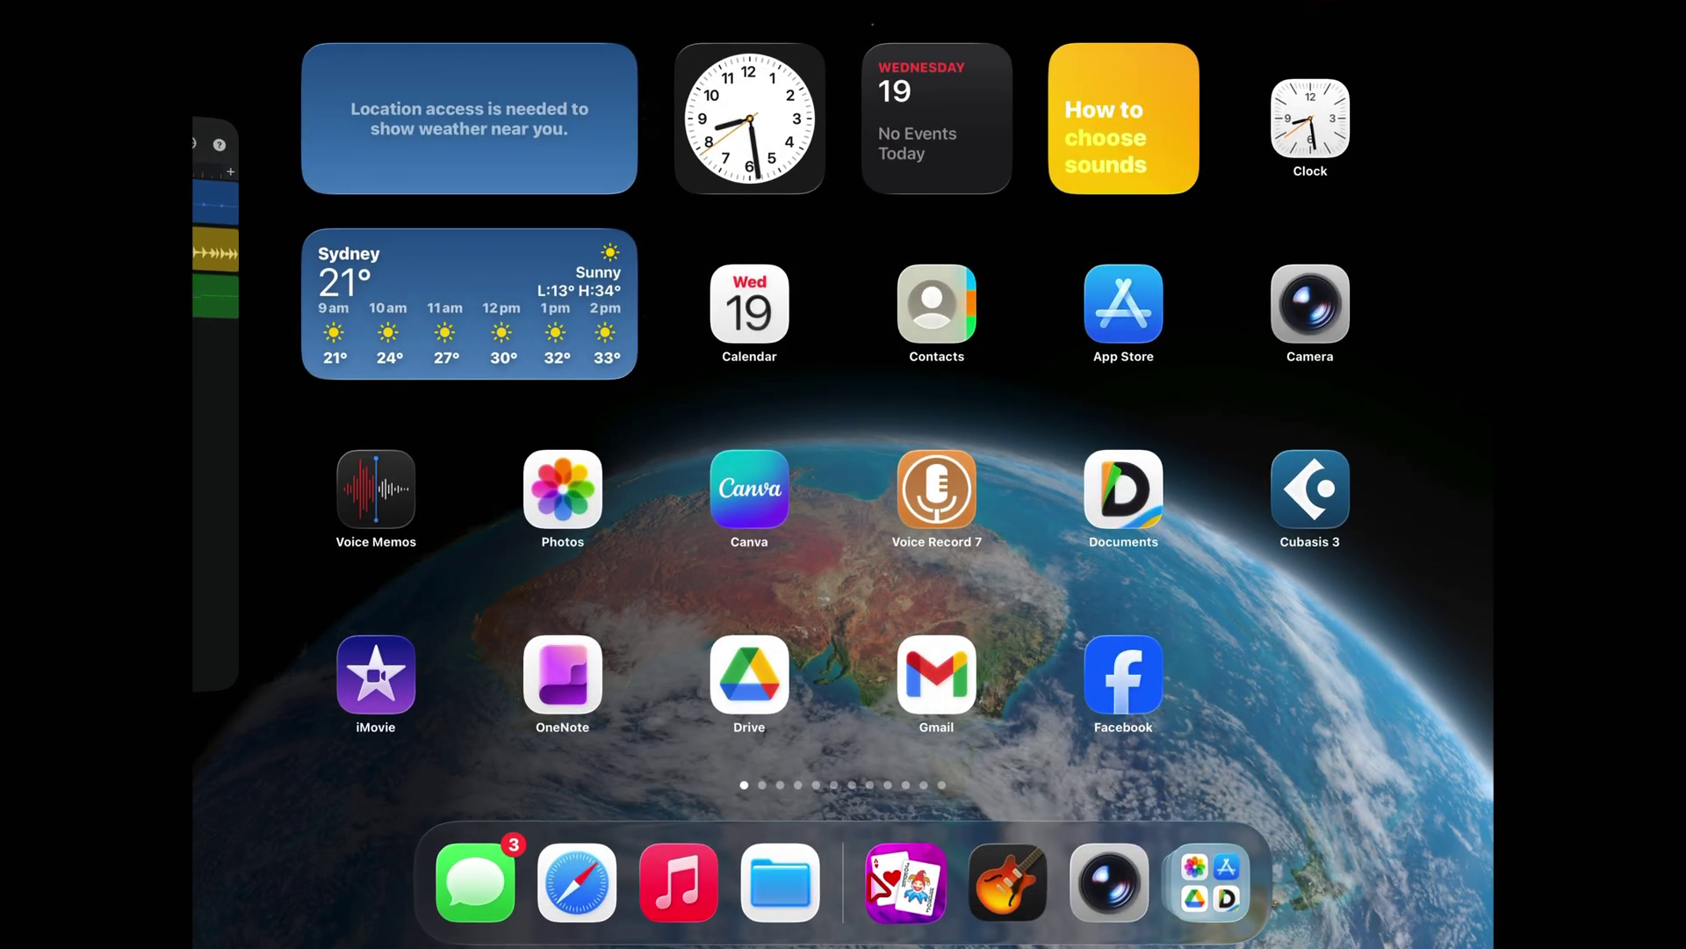
key("super+space")
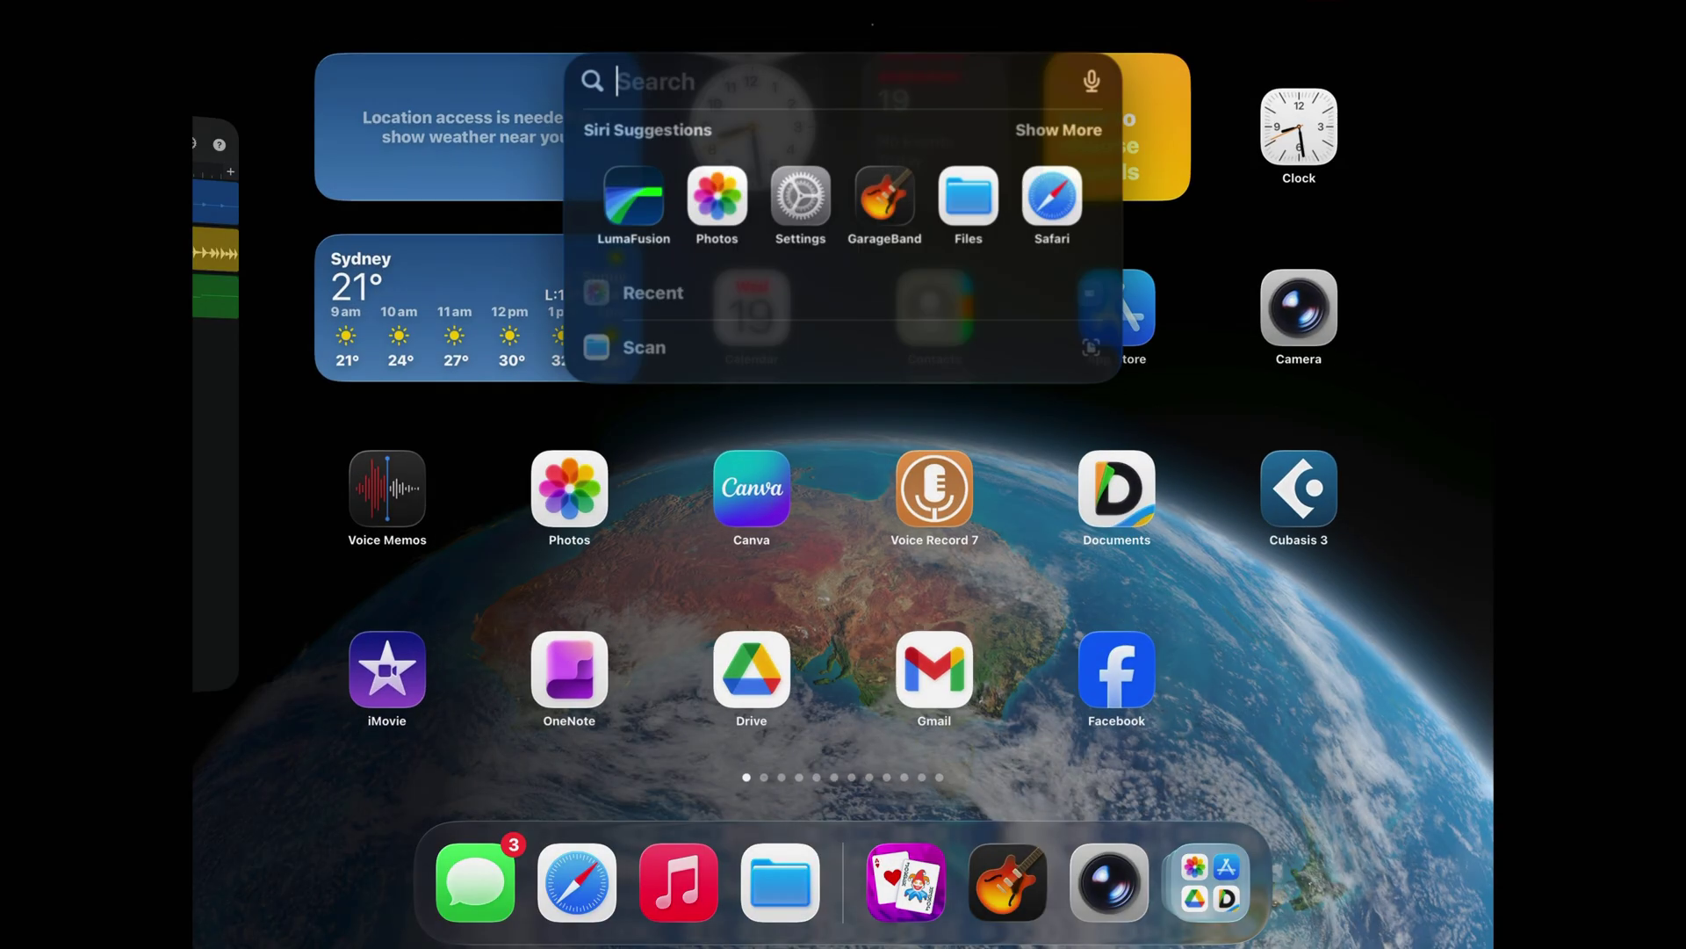
type("files")
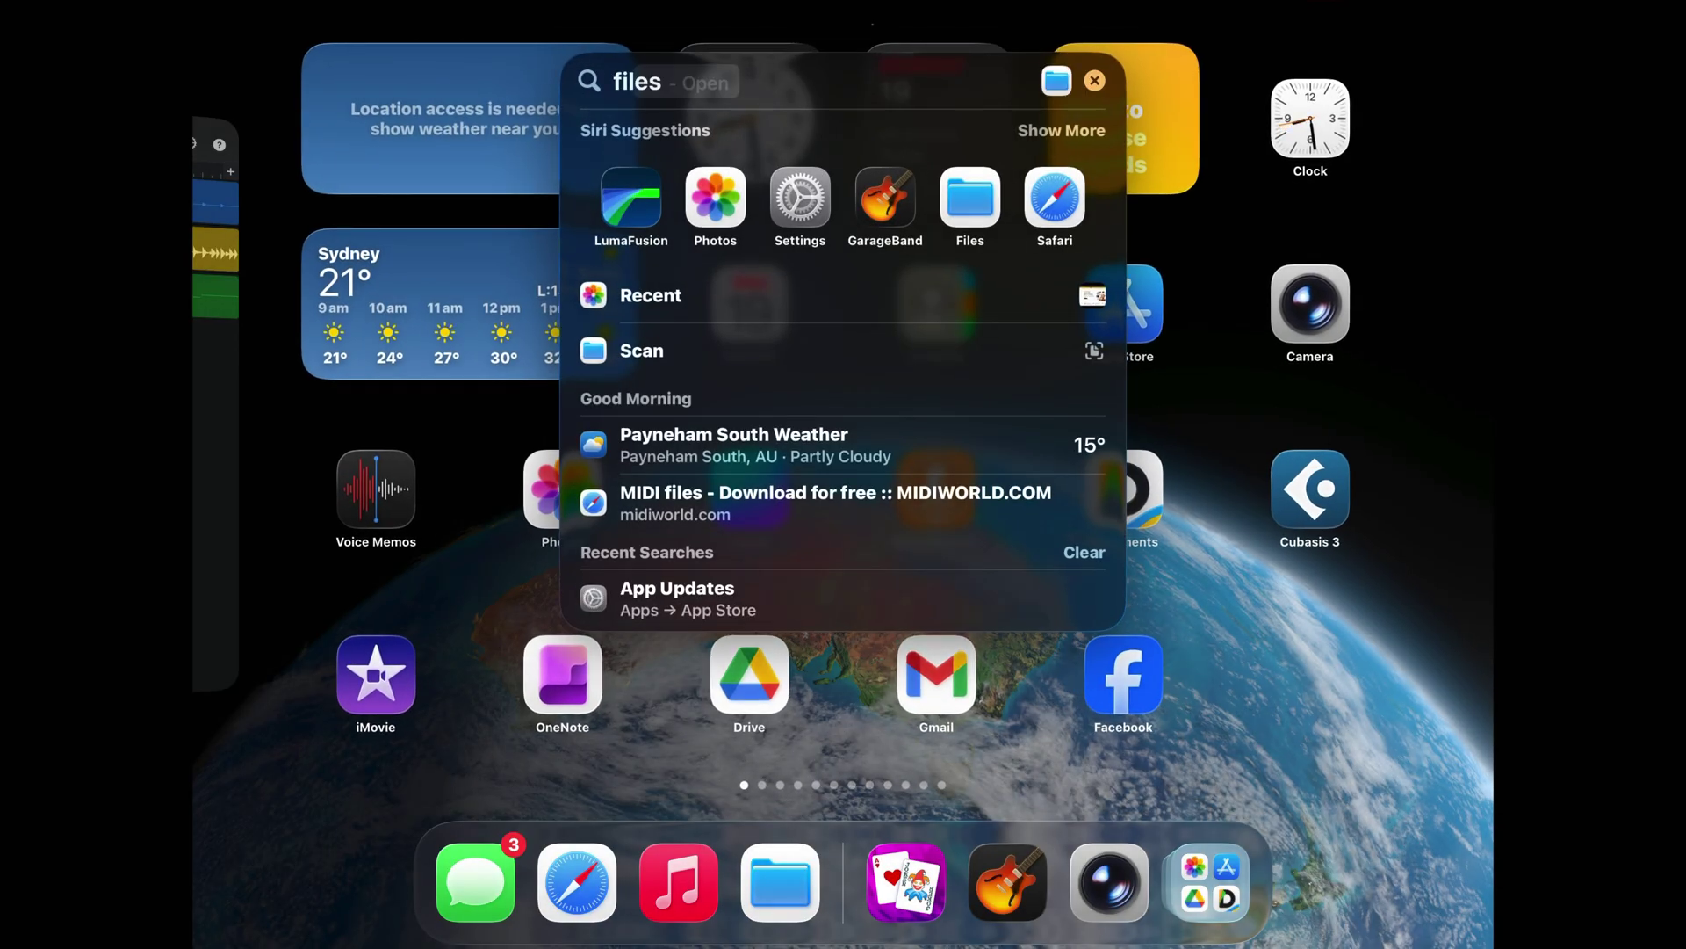
left_click(644, 201)
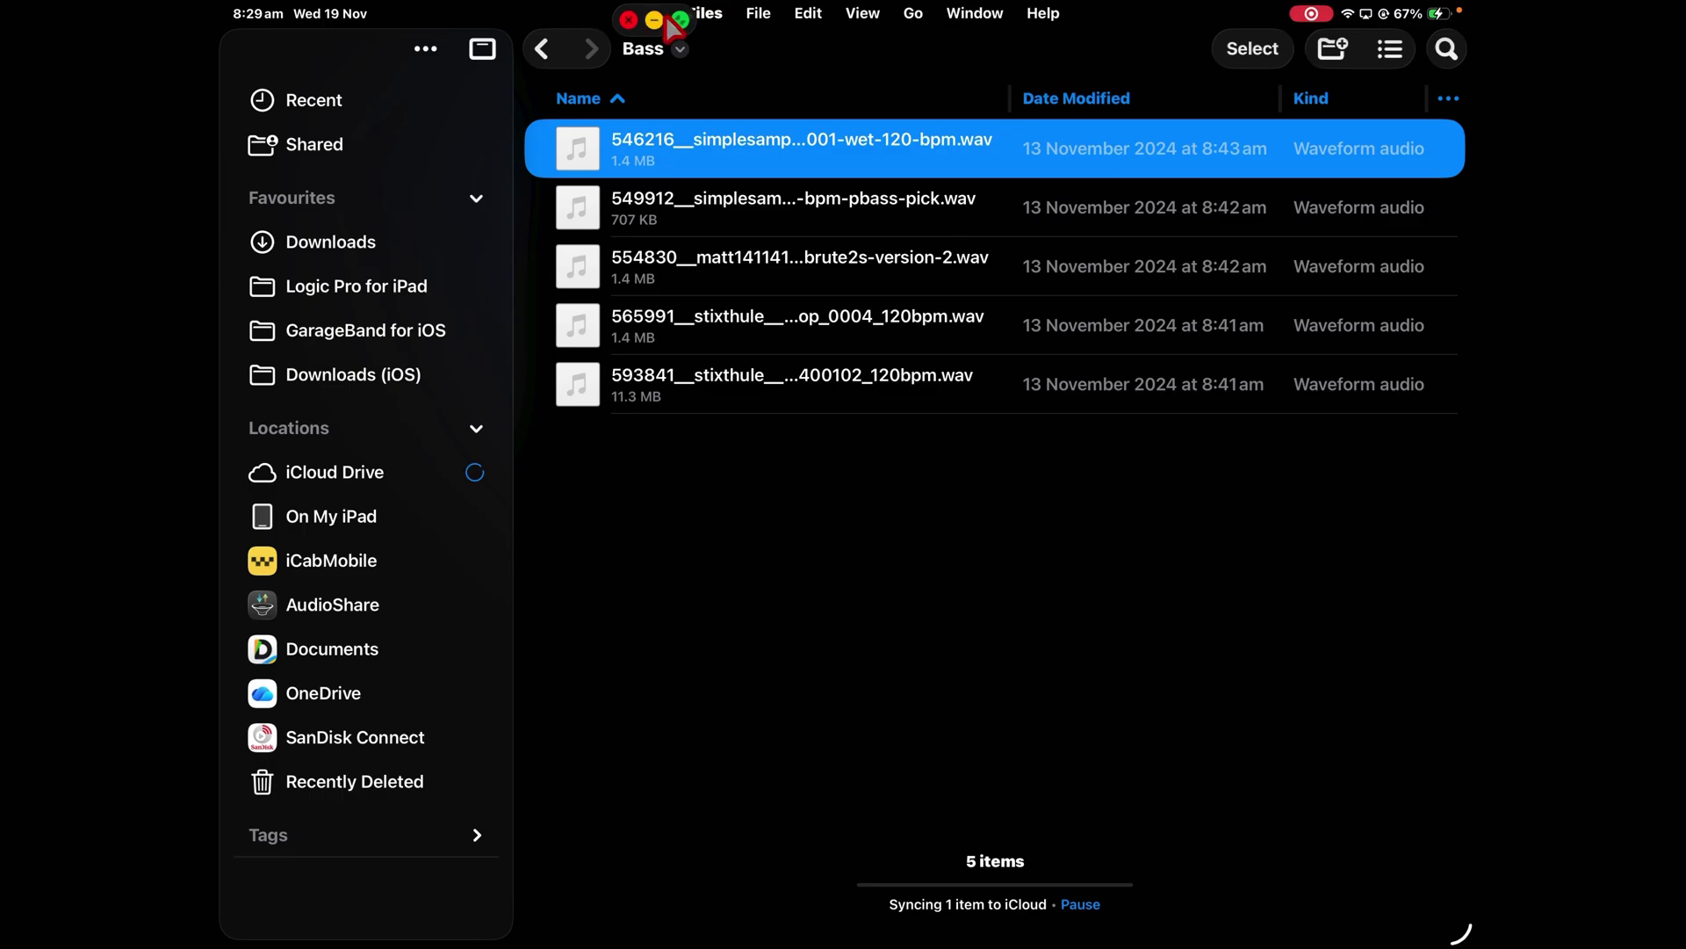
- Float a smaller Files window over GarageBand, positioned to uncover the tracks
left_click(680, 18)
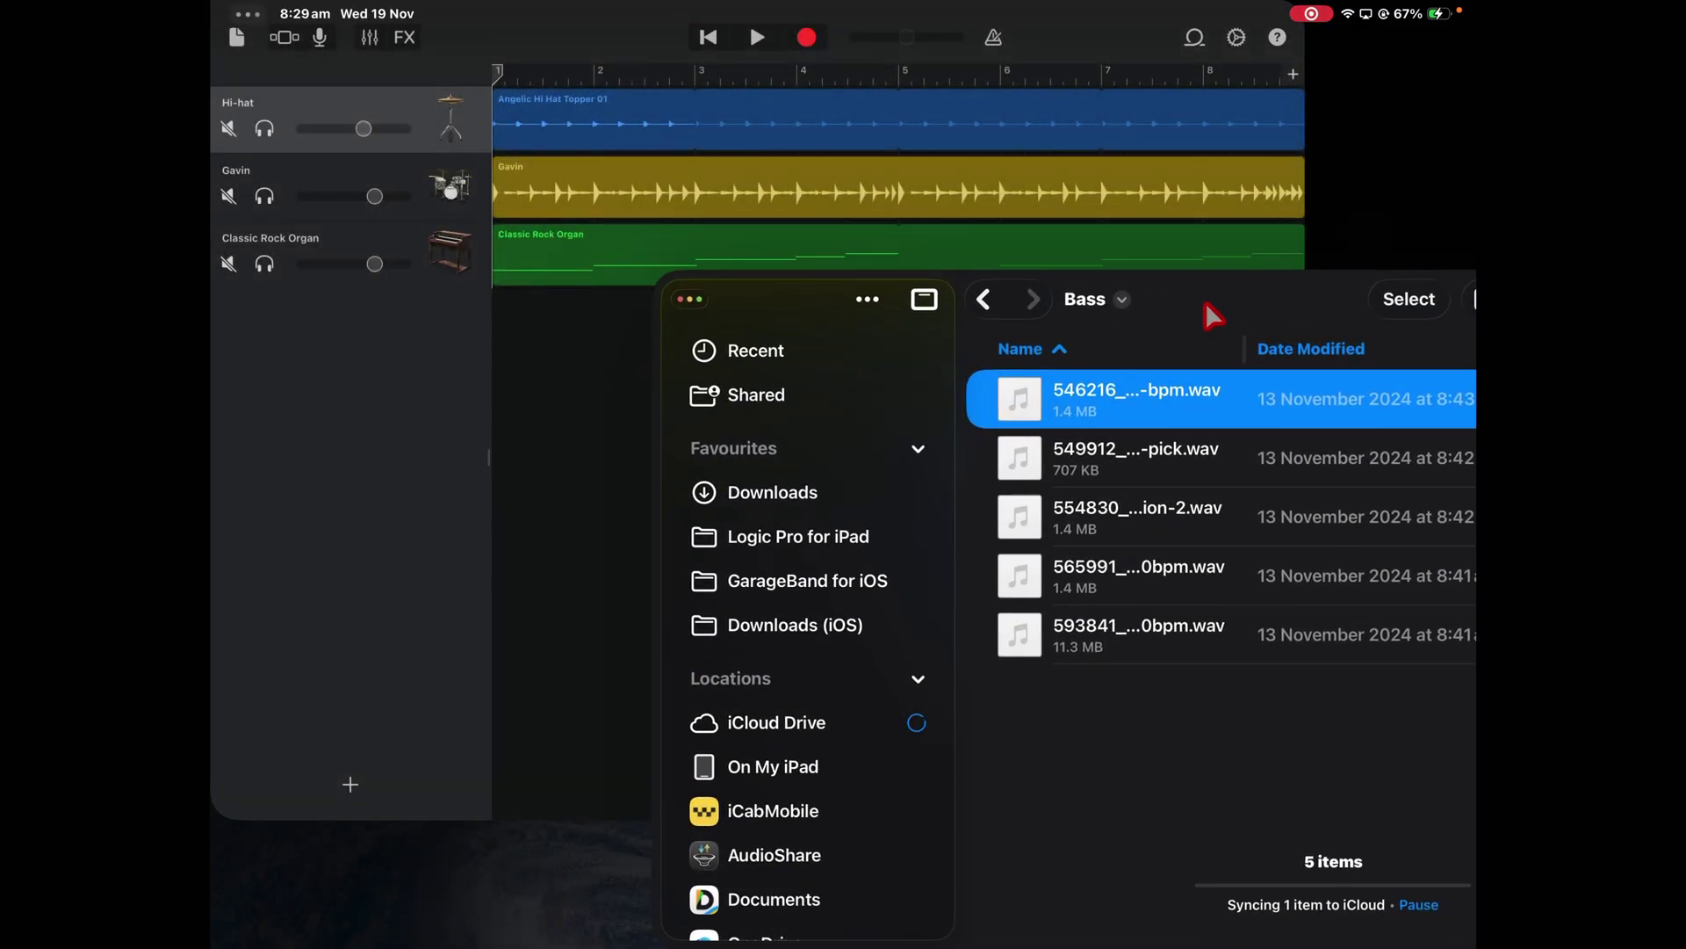
left_click_drag(1212, 314, 937, 226)
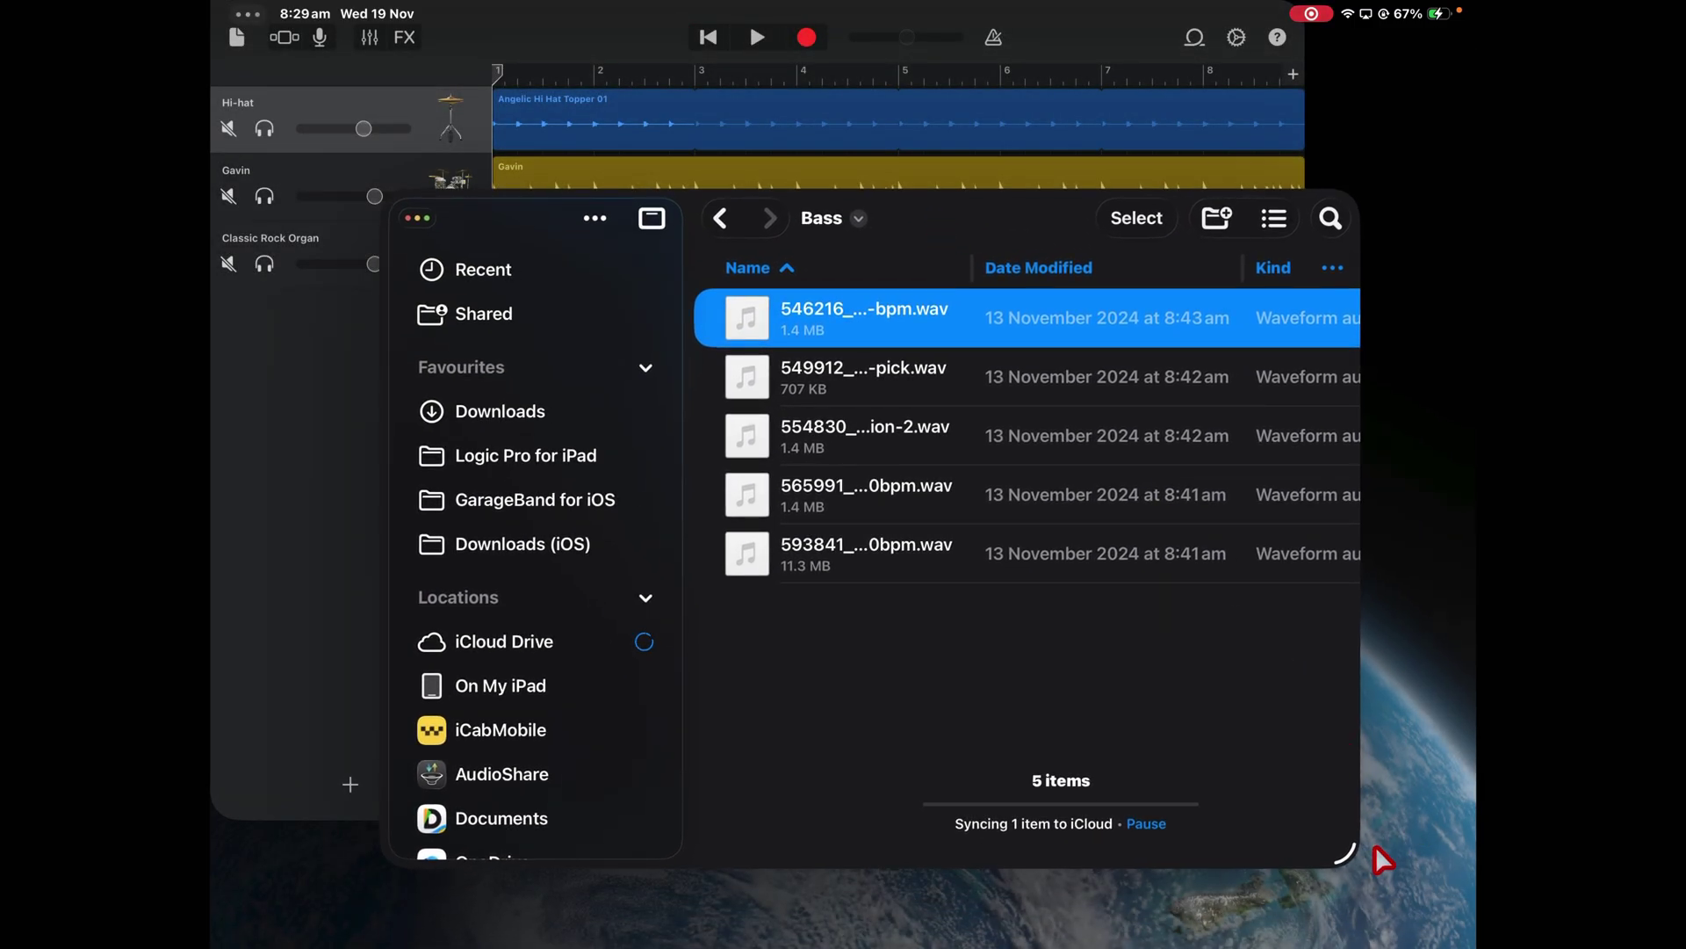
left_click_drag(1345, 856, 1220, 720)
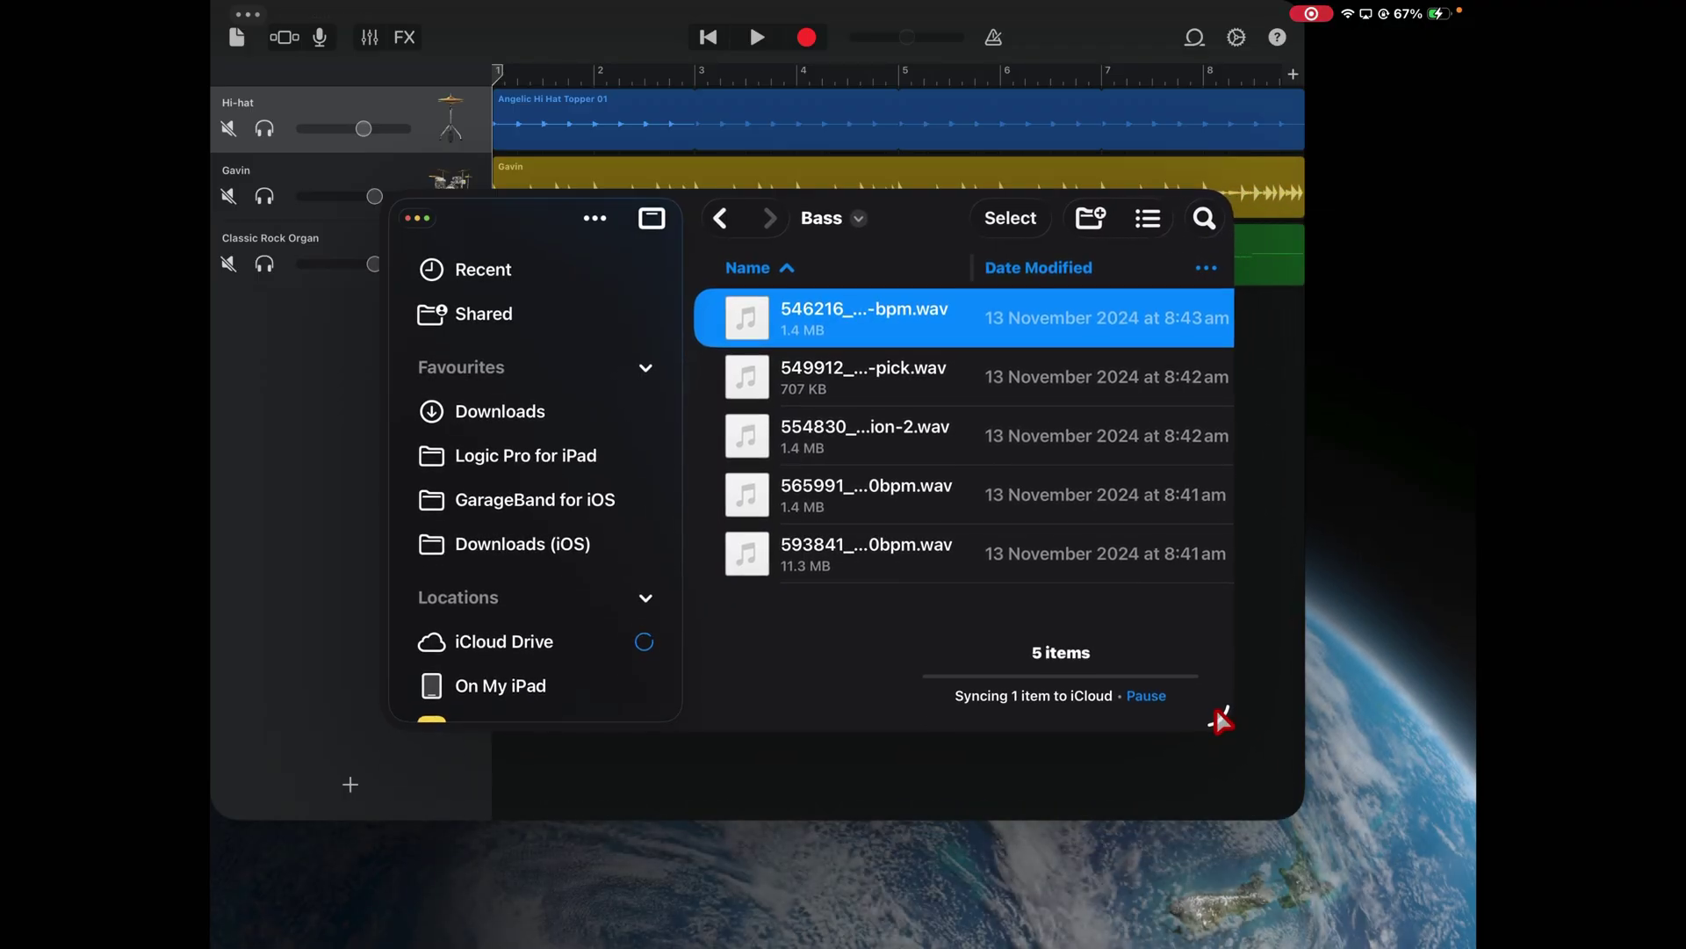
left_click_drag(934, 234, 1133, 387)
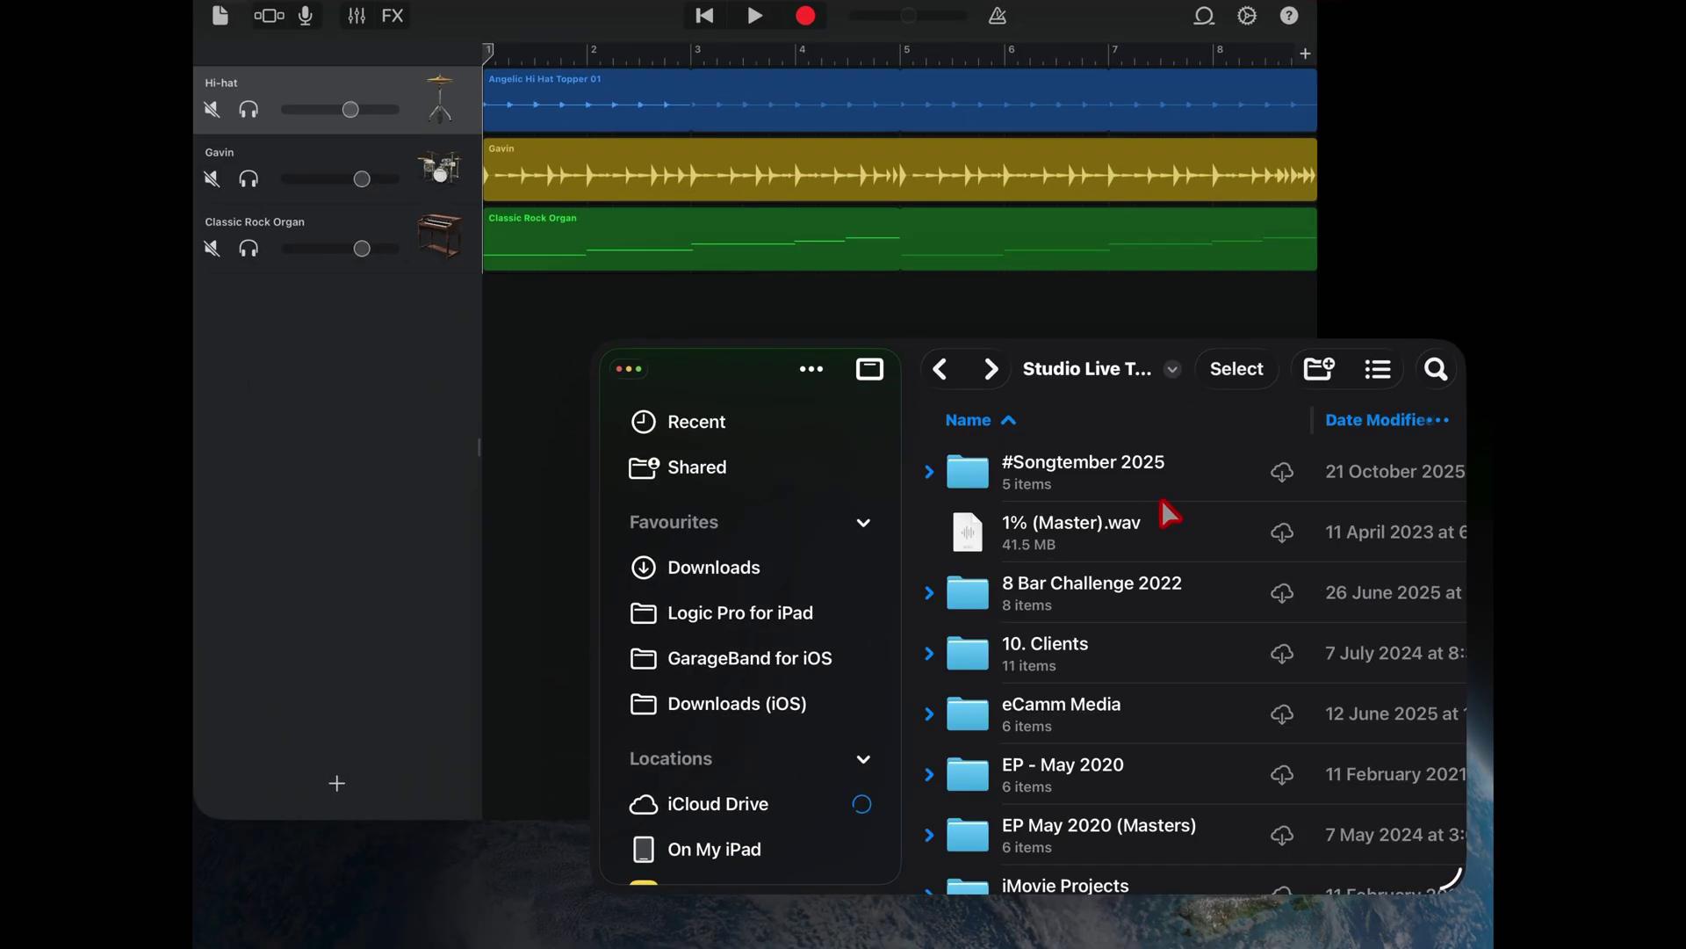
- Expand Loops > Bass and drag the first bass loop (546216) onto the GarageBand timeline
scroll(1162, 520, "down", 5)
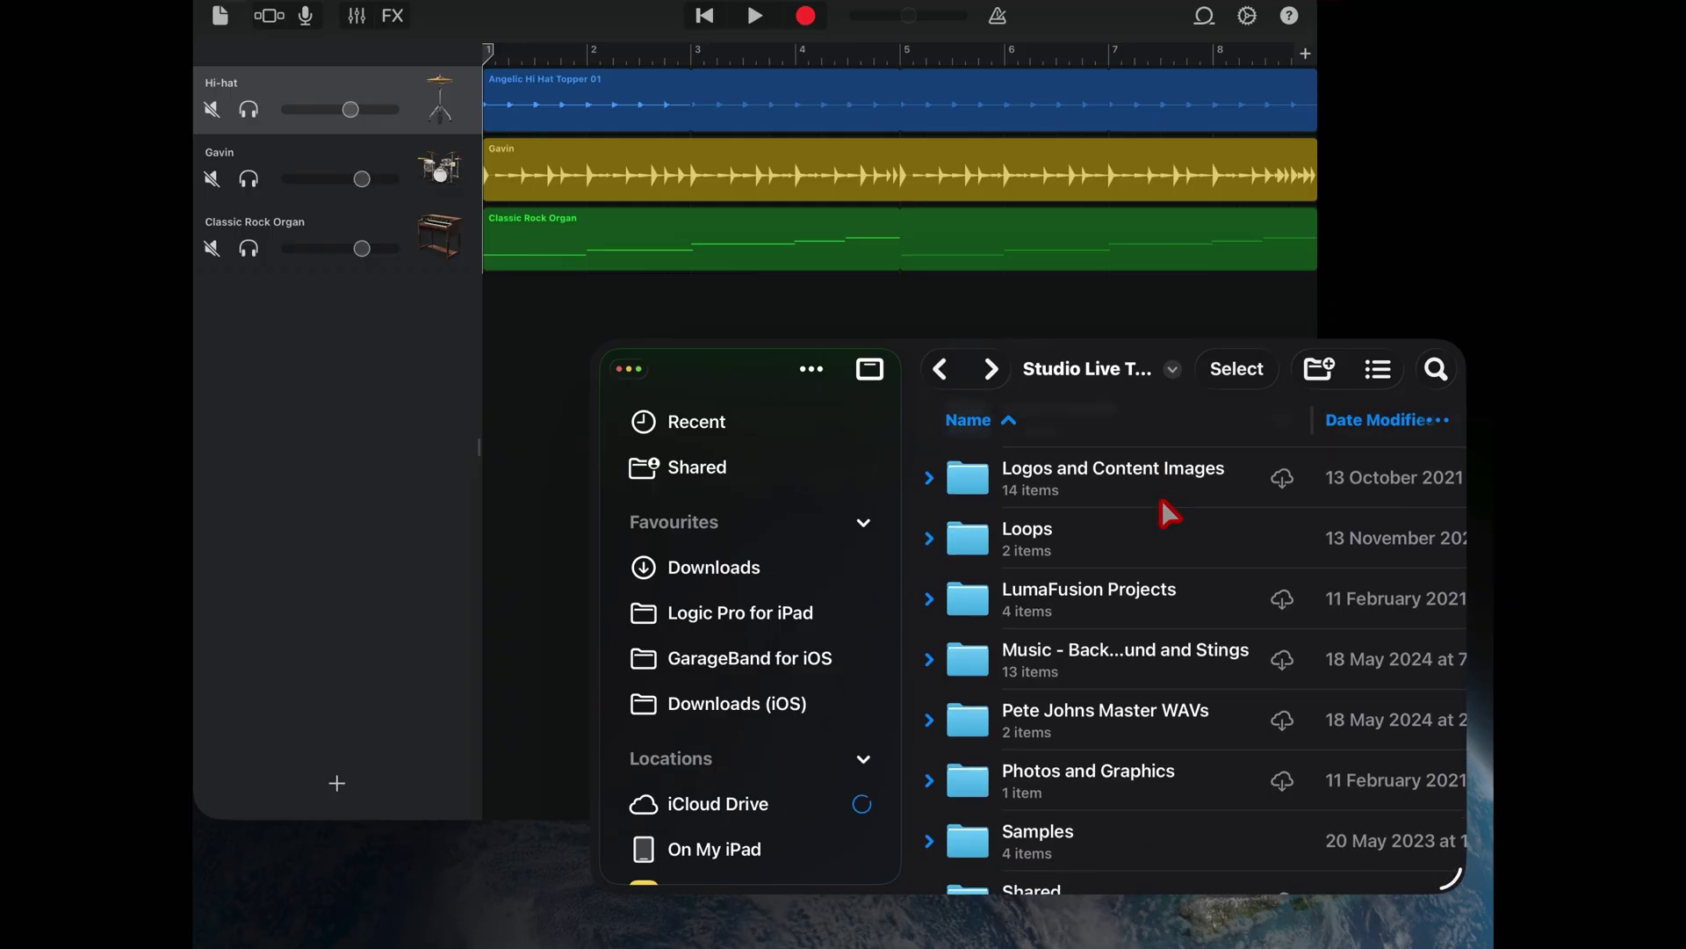
scroll(1168, 513, "down", 5)
scroll(1168, 513, "up", 4)
left_click(1017, 529)
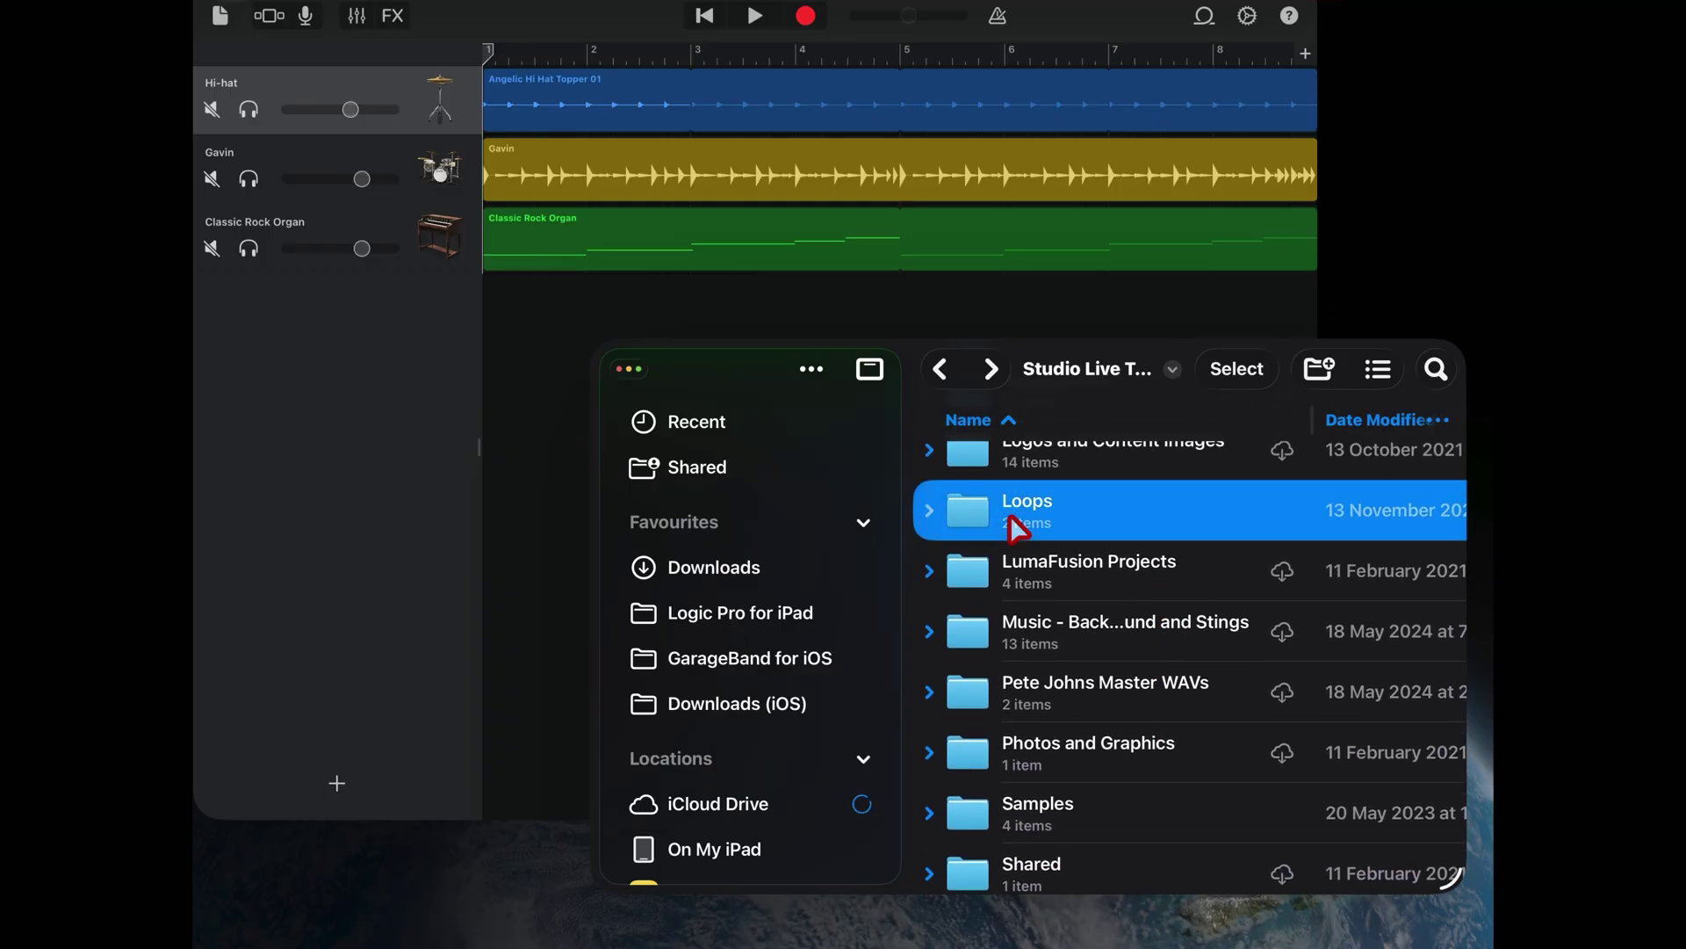
left_click(930, 514)
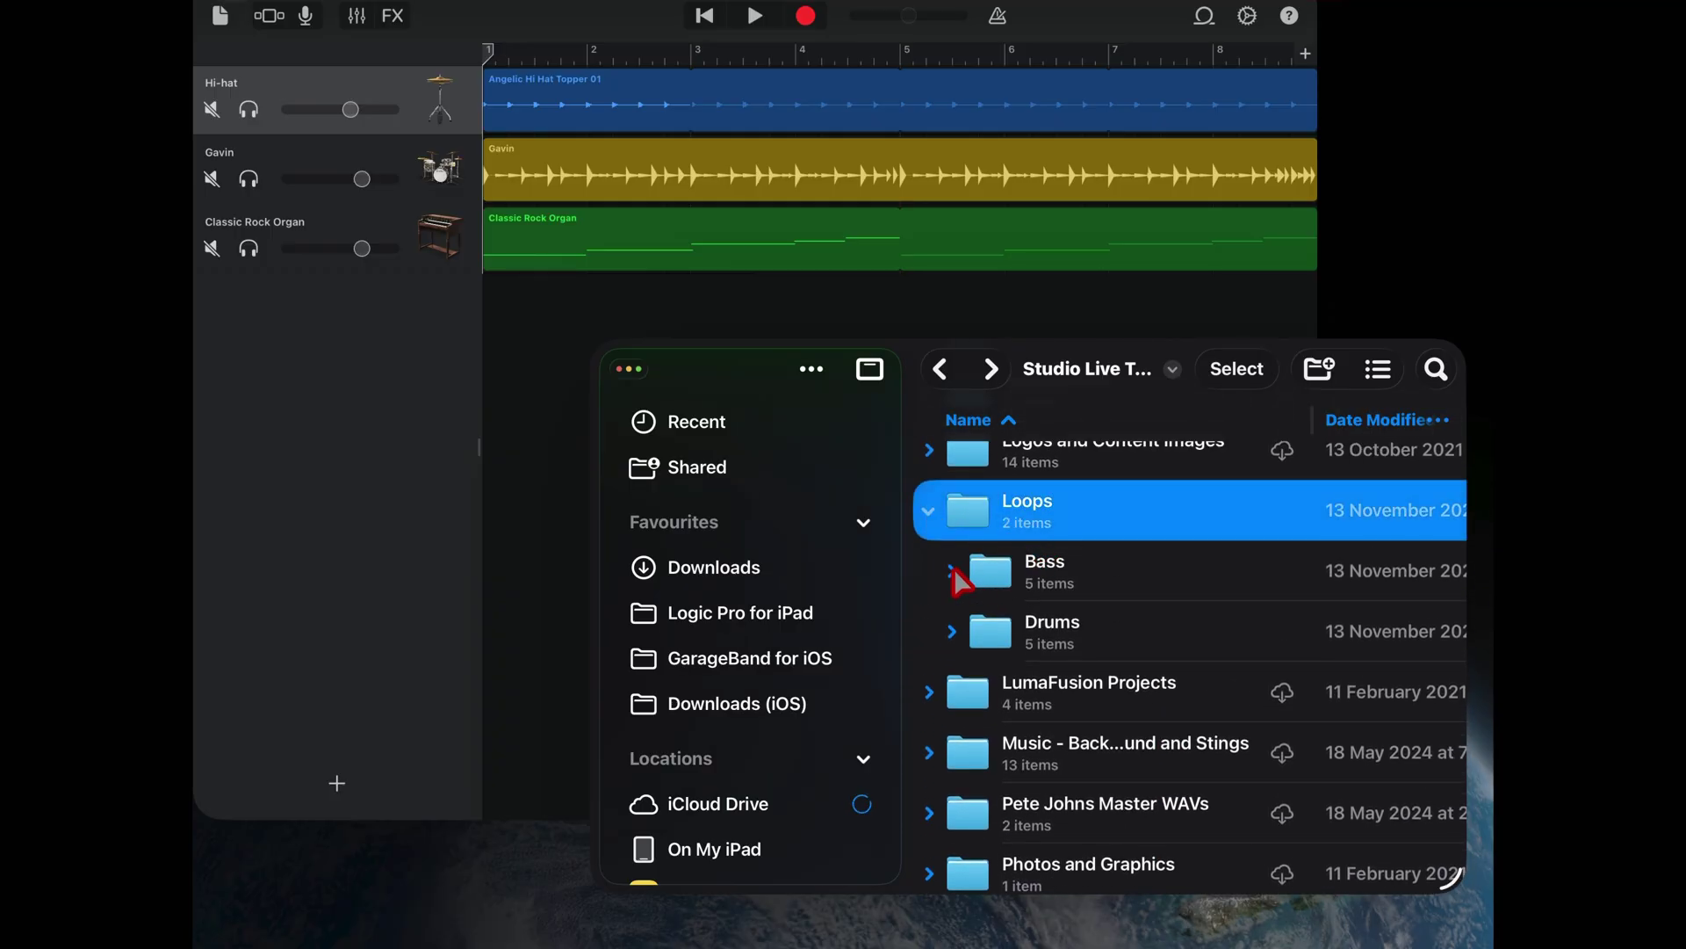
left_click(955, 573)
scroll(1104, 579, "down", 2)
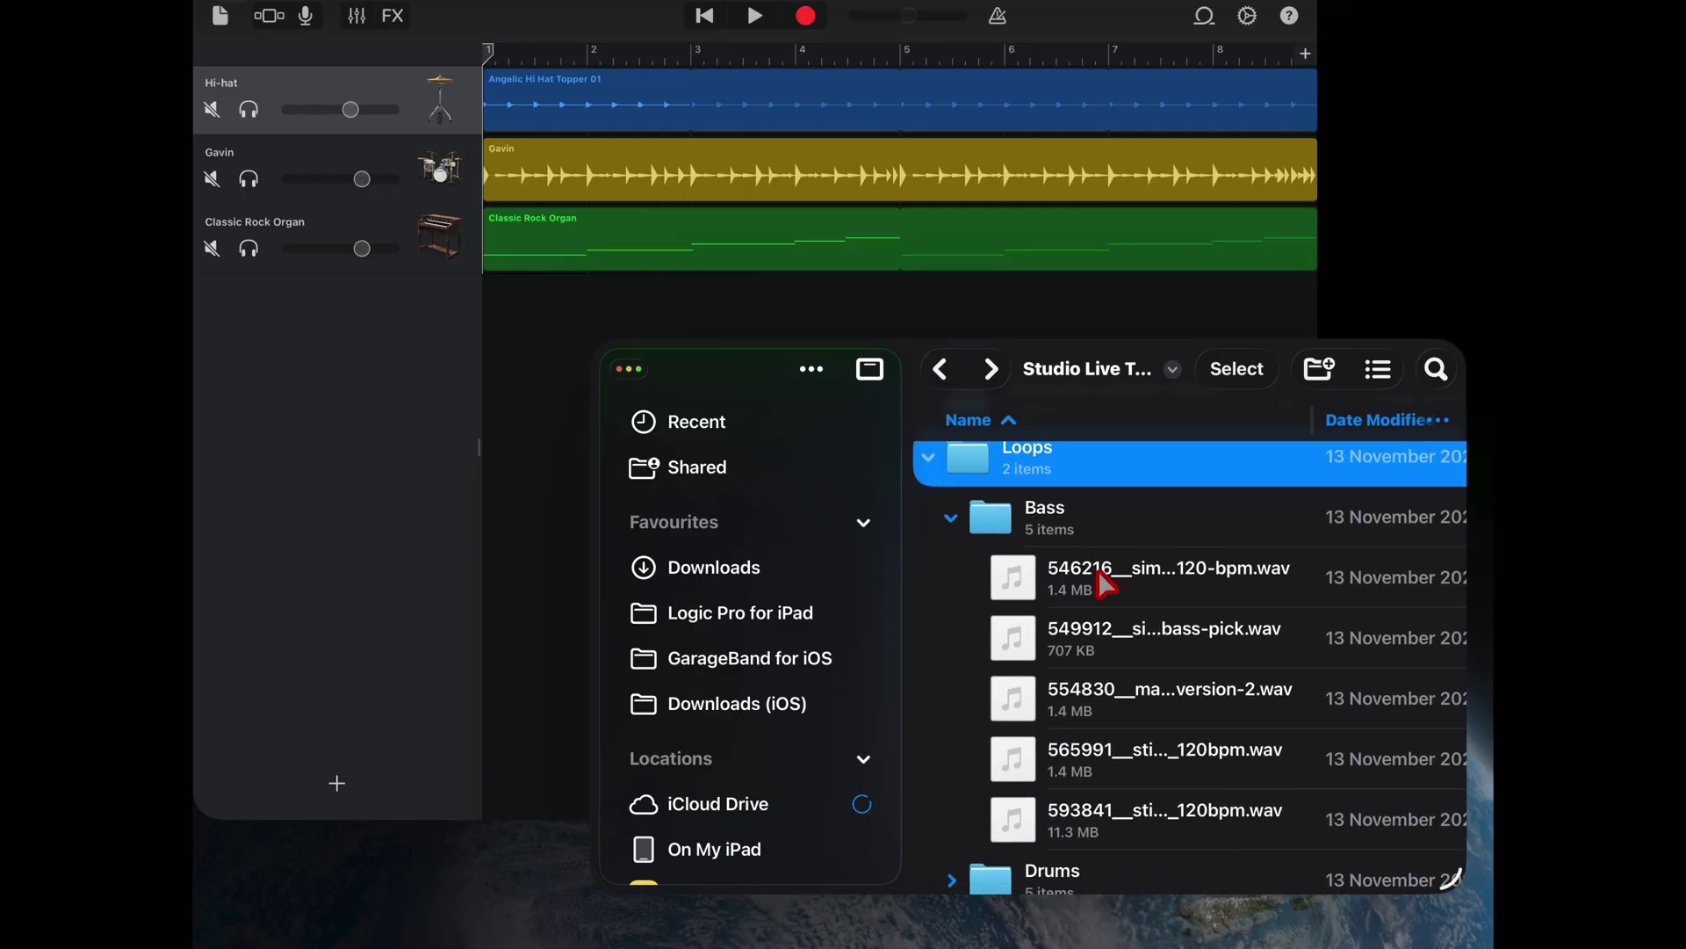
left_click_drag(1078, 586, 495, 342)
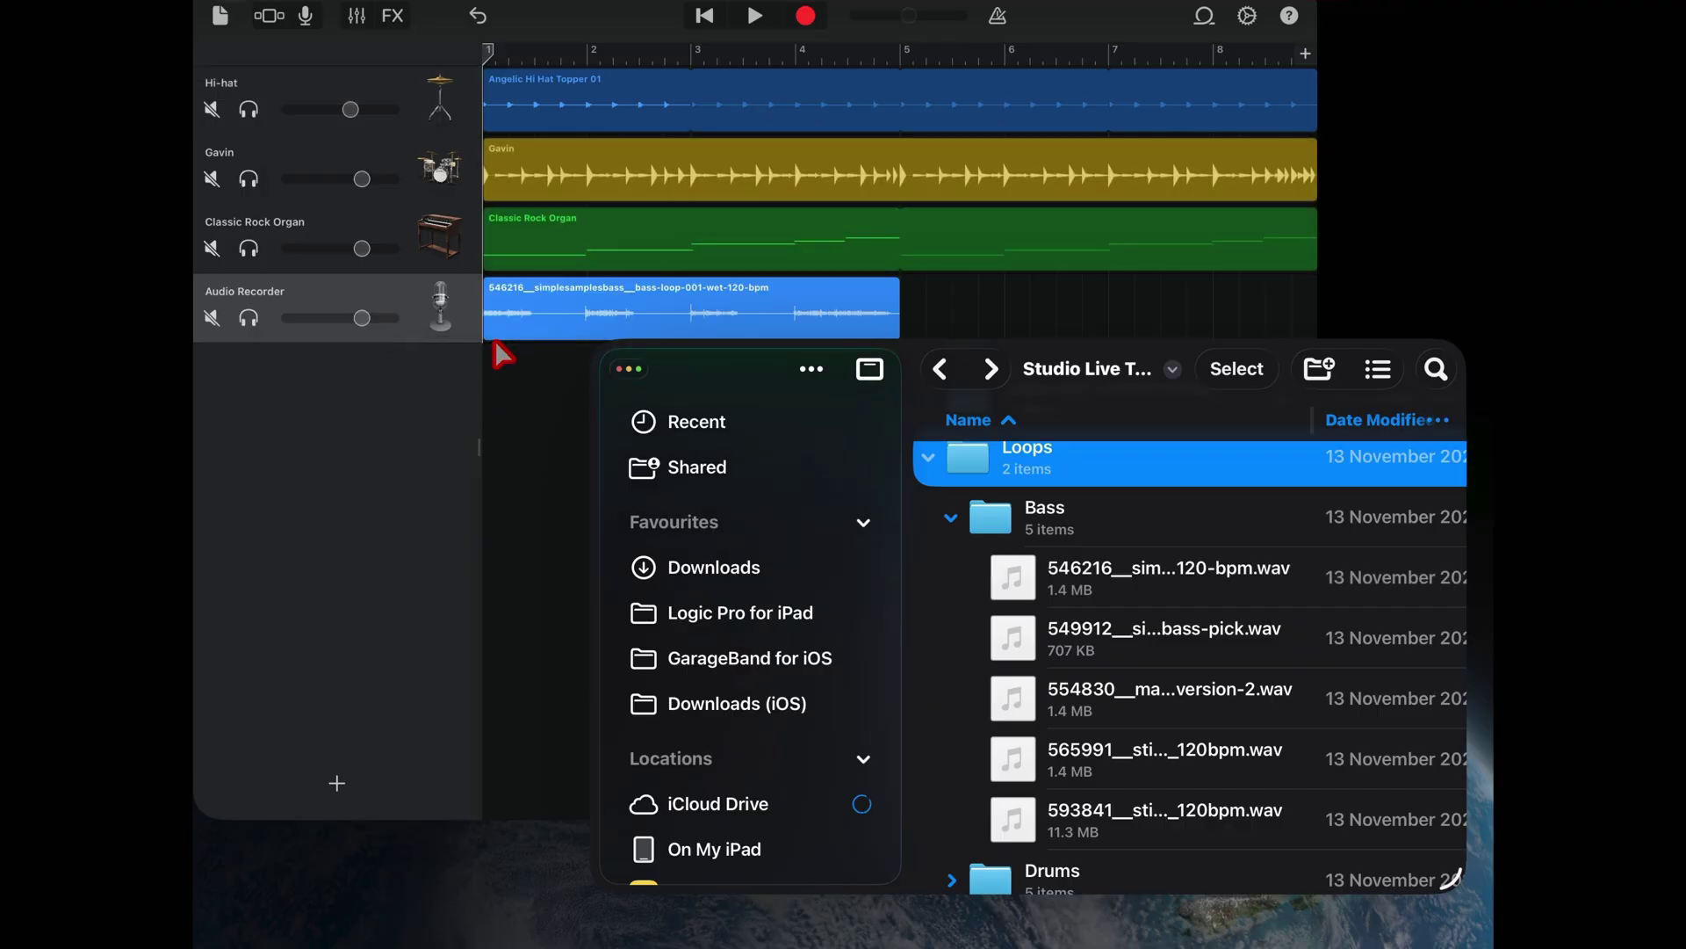
- Bring GarageBand forward and play the song to hear the bass loop, then stop
left_click(945, 321)
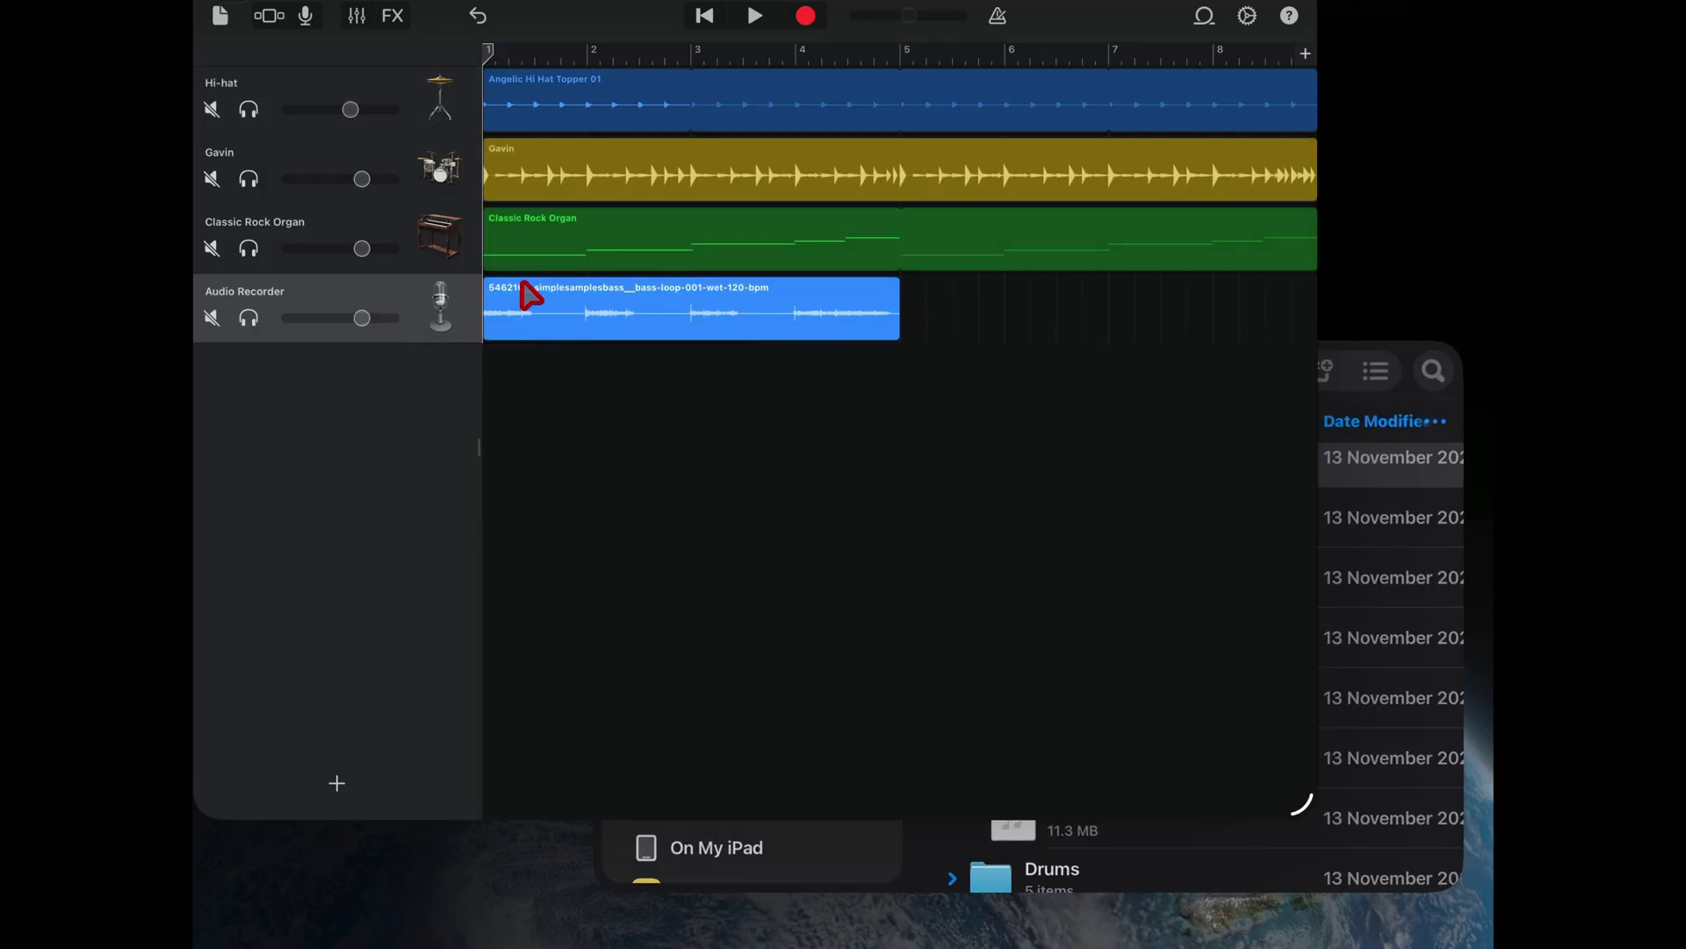
left_click(755, 16)
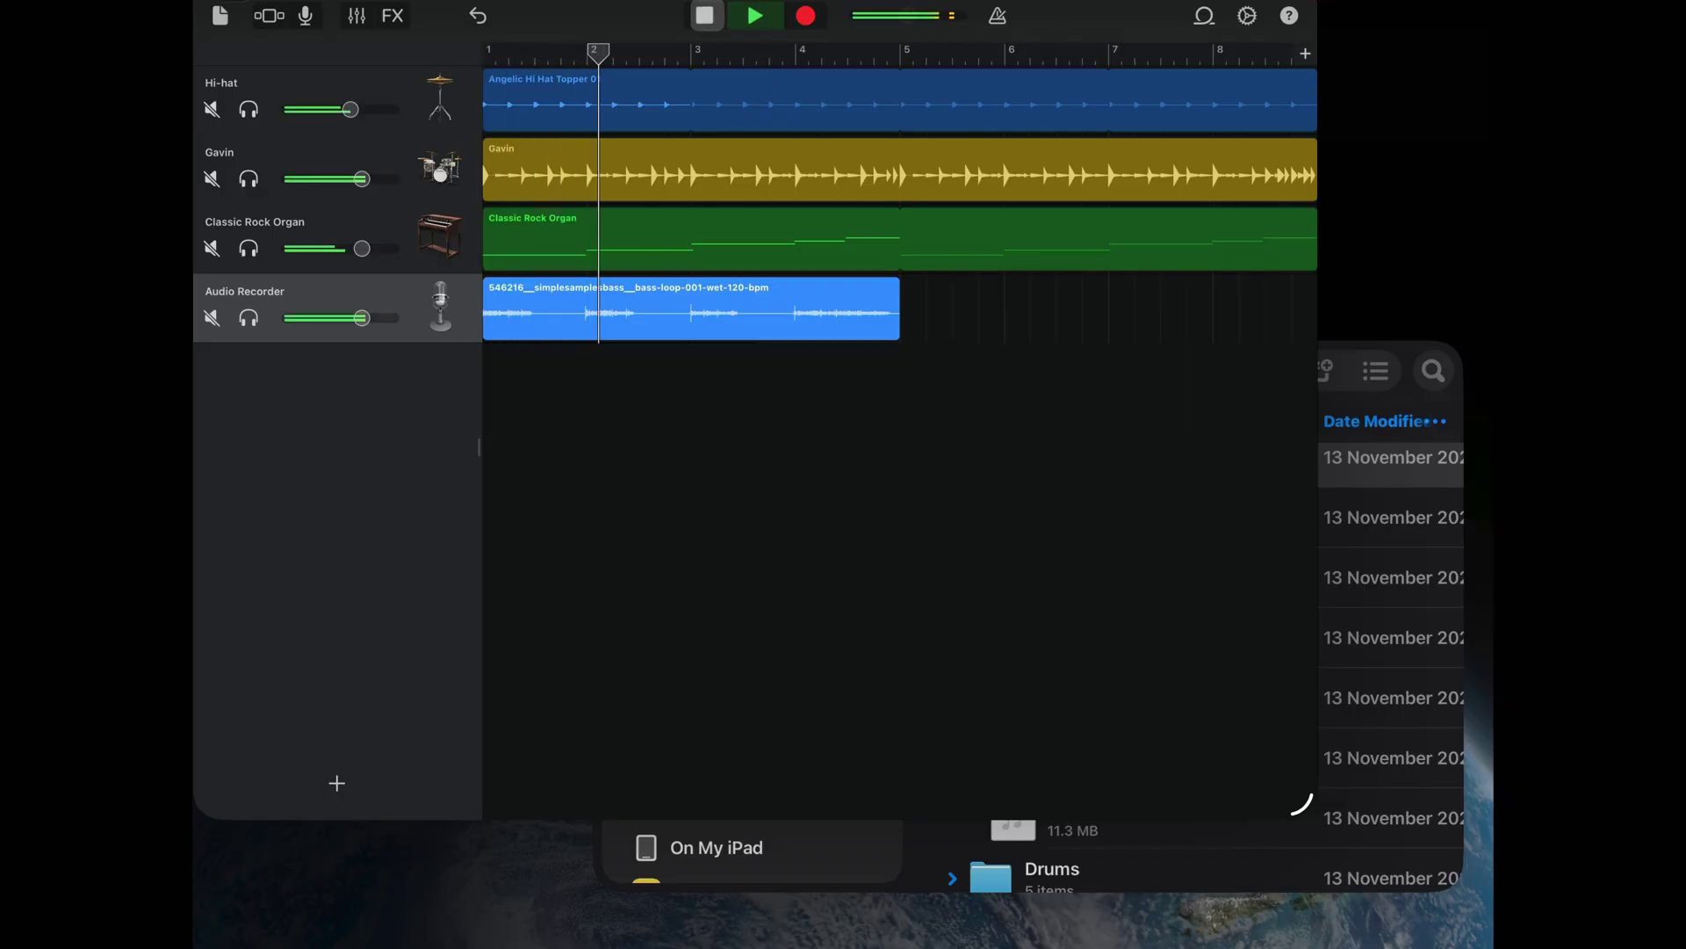
left_click(704, 16)
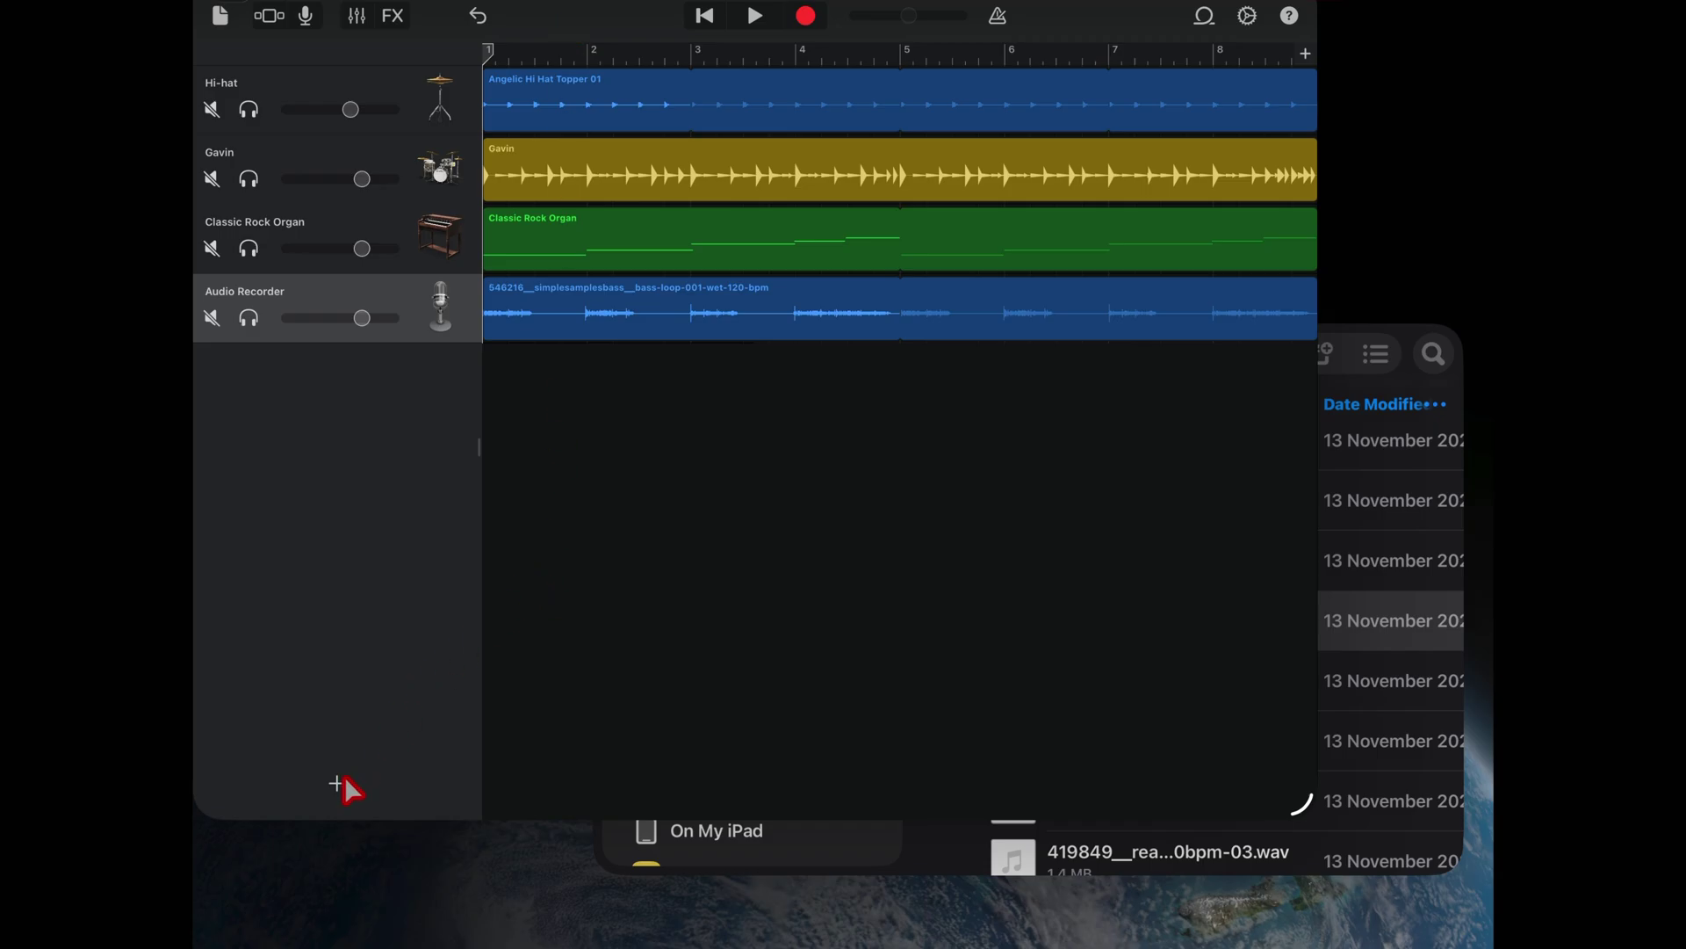
- Add a new Sampler track from the Keyboard instruments
left_click(336, 781)
mouse_move(724, 370)
left_mouse_down()
mouse_move(202, 373)
mouse_move(729, 374)
left_mouse_up()
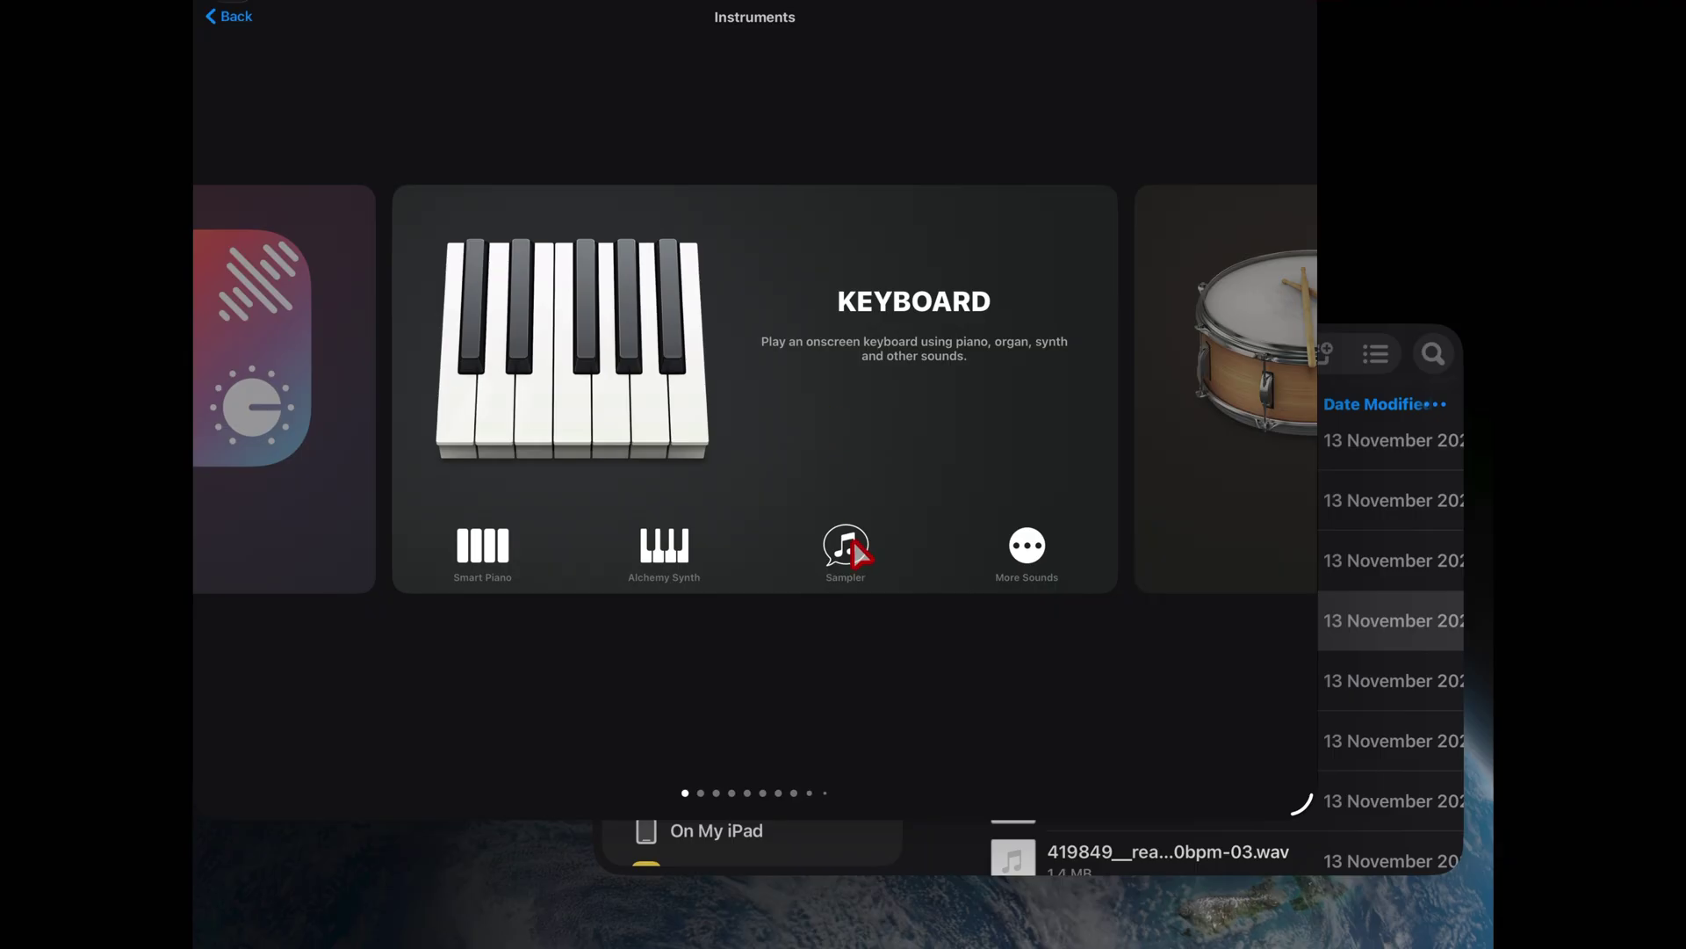
left_click(851, 547)
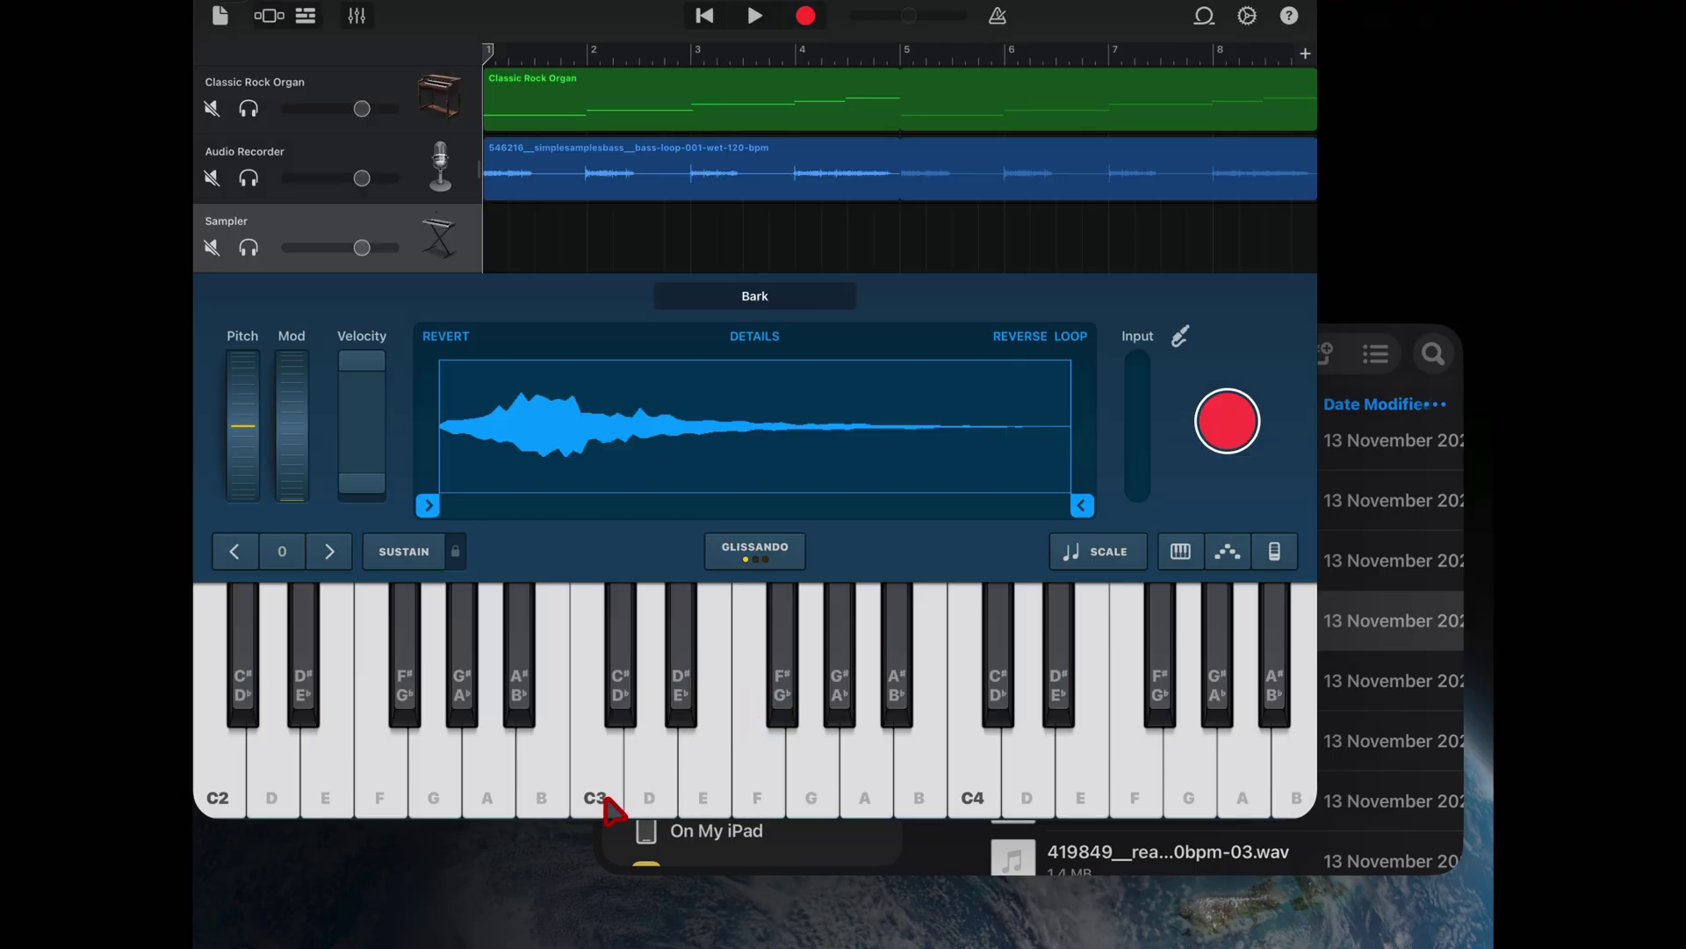
- Play three test notes on the empty sampler and bring the Files window to the front
left_click(608, 795)
left_click(705, 777)
left_click(866, 746)
left_click(1395, 639)
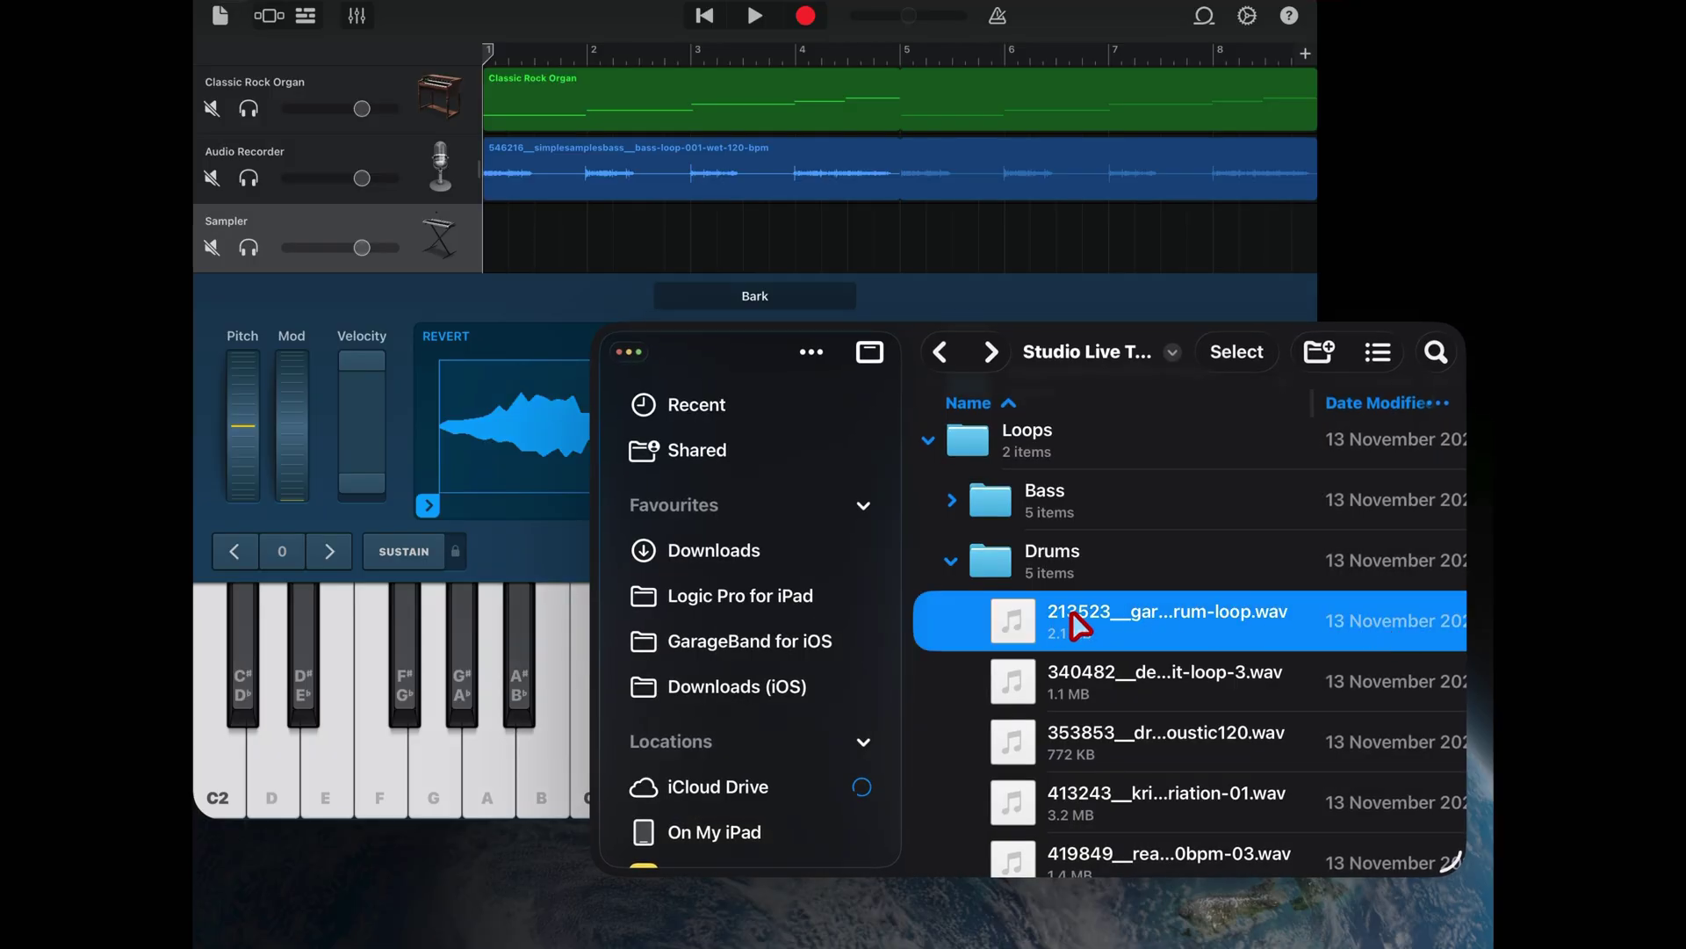
- Load the 213523 drum loop into the Sampler track and audition it on C3, A3 and D4
left_click_drag(1125, 623, 497, 181)
left_click(661, 781)
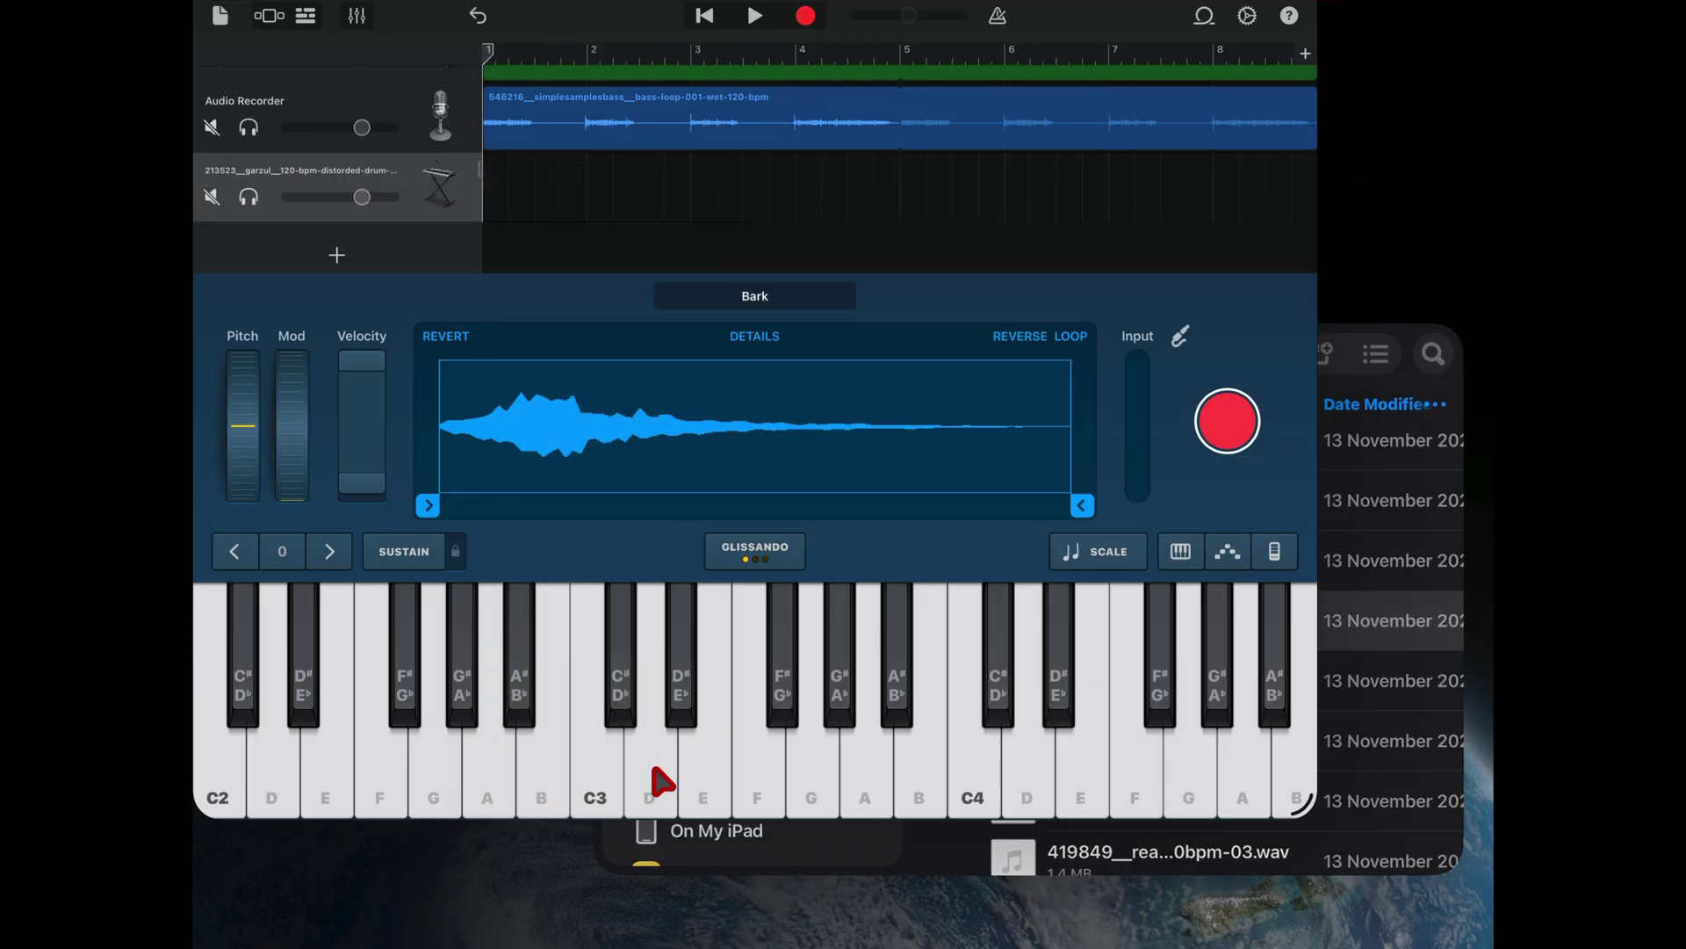
left_click(617, 773)
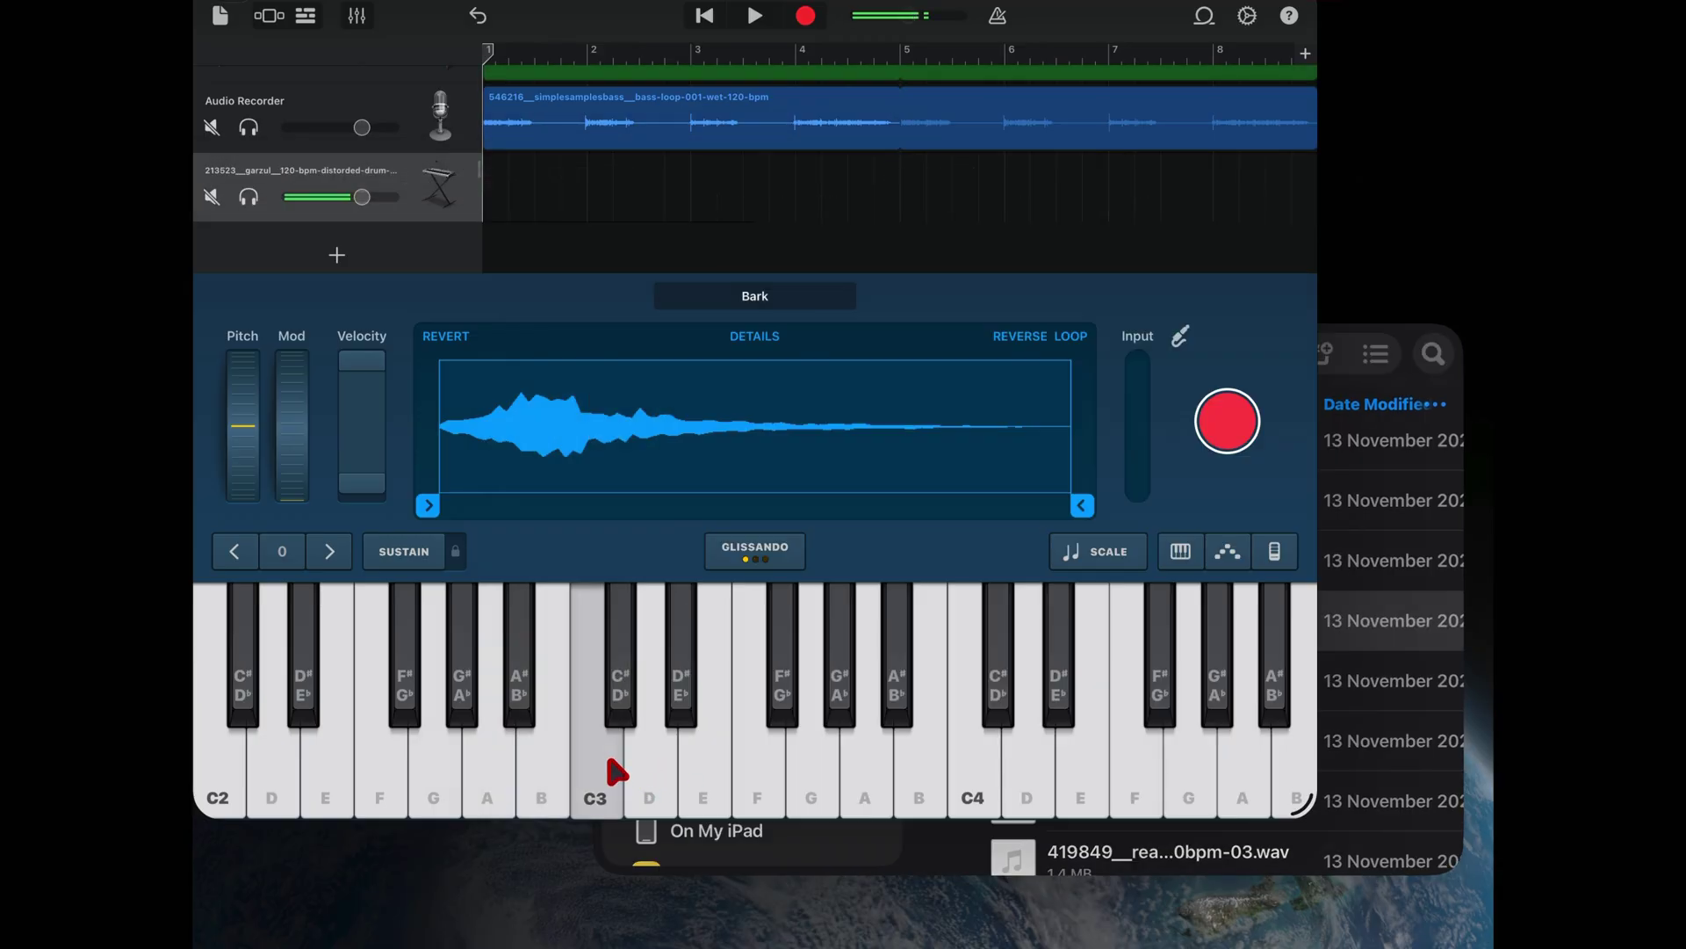
left_click(883, 776)
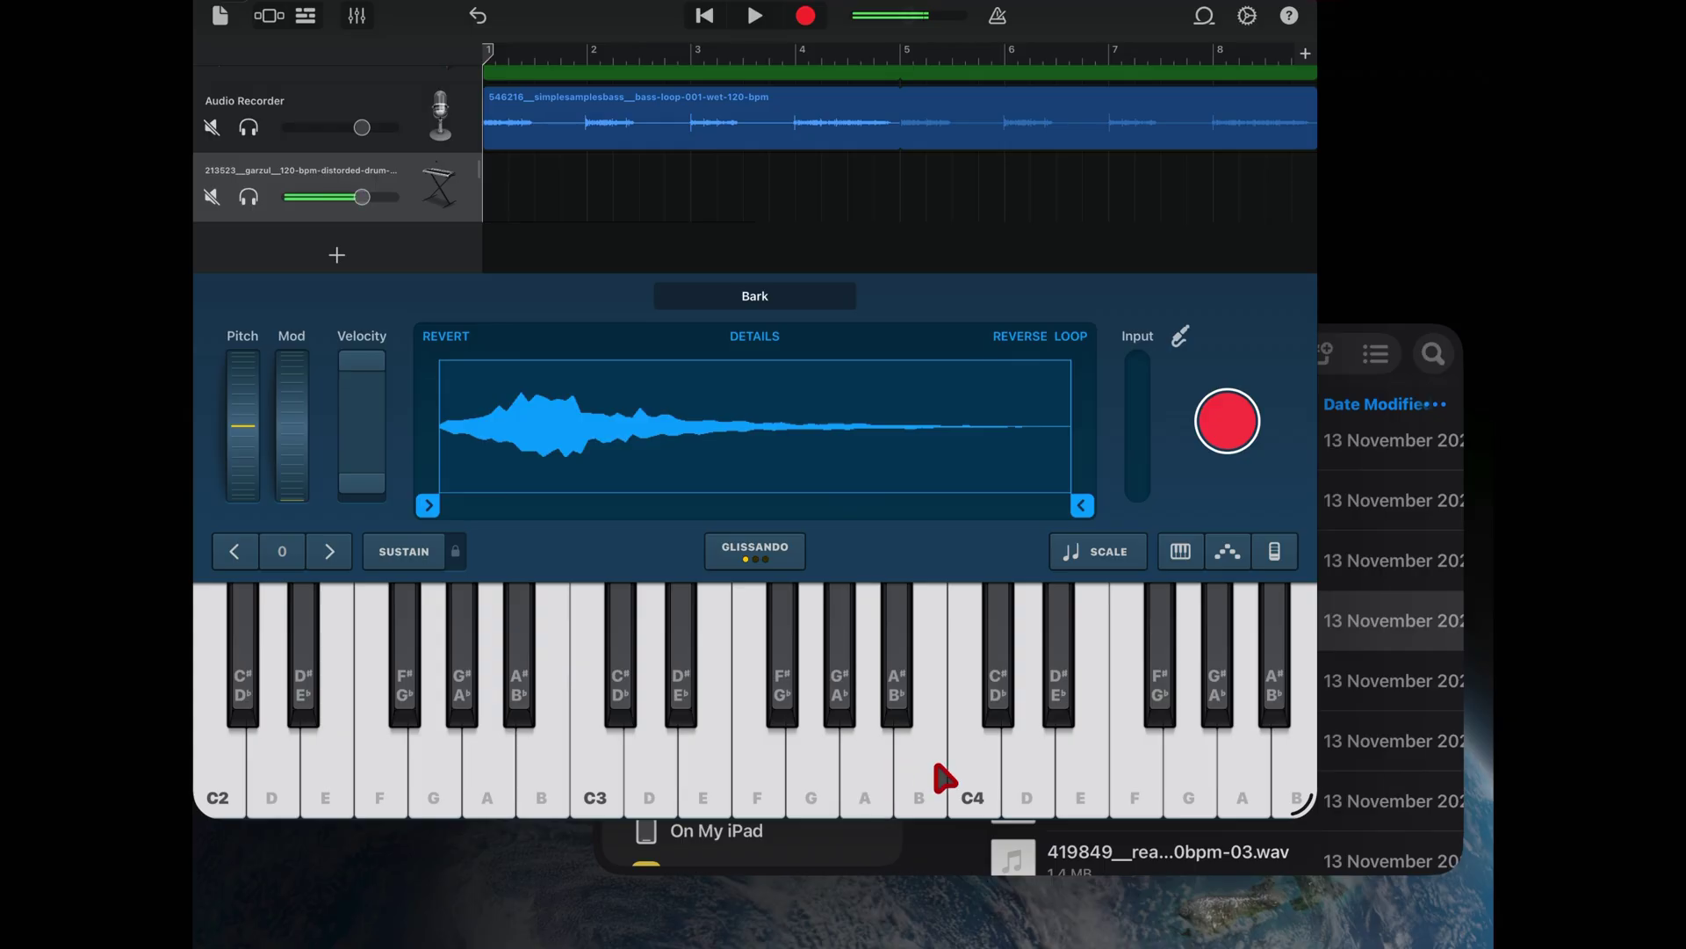
left_click(1022, 777)
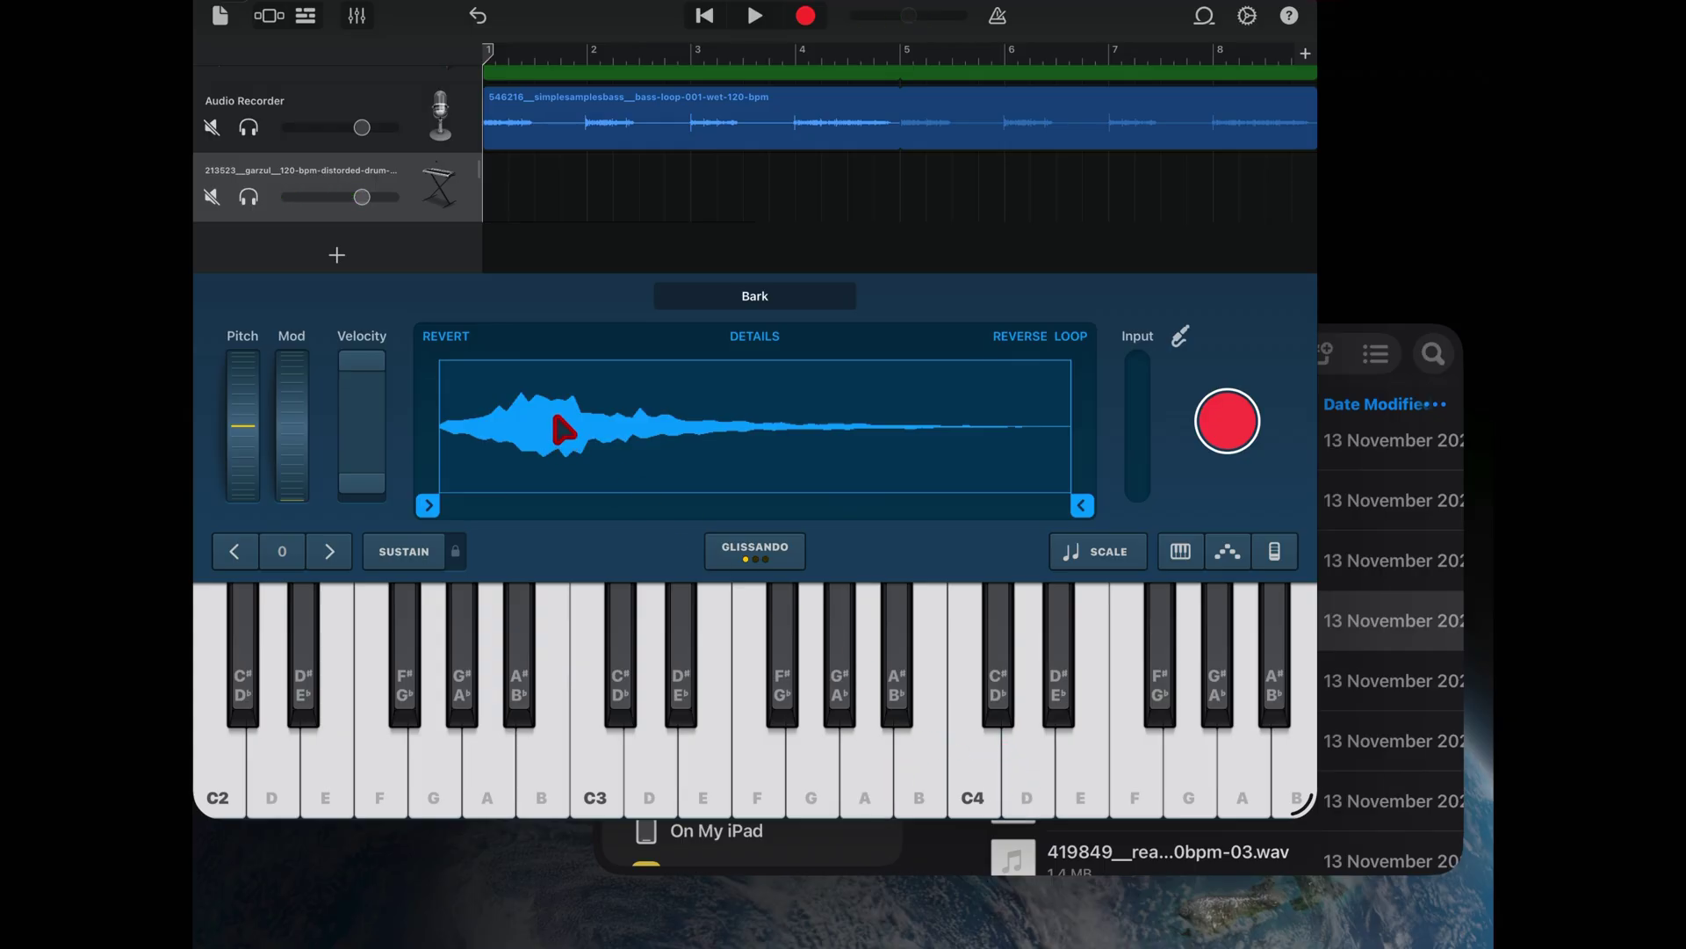
- Open the Sampler's drum loop and drag its end handle back near the start
left_click(440, 116)
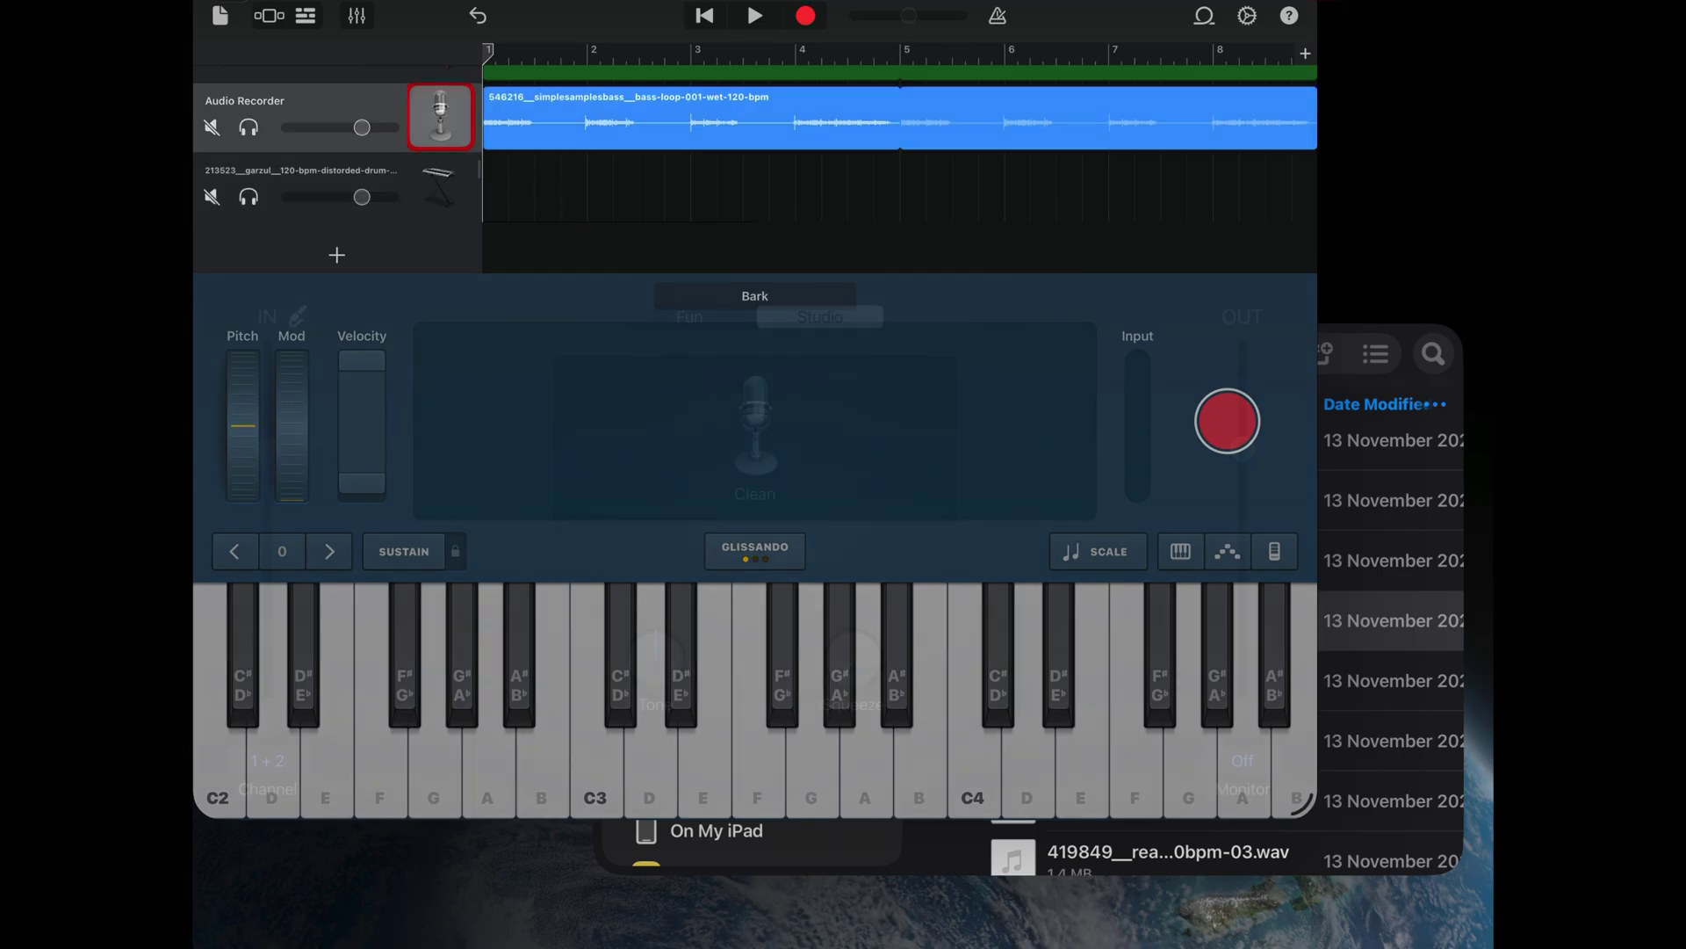
left_click(440, 183)
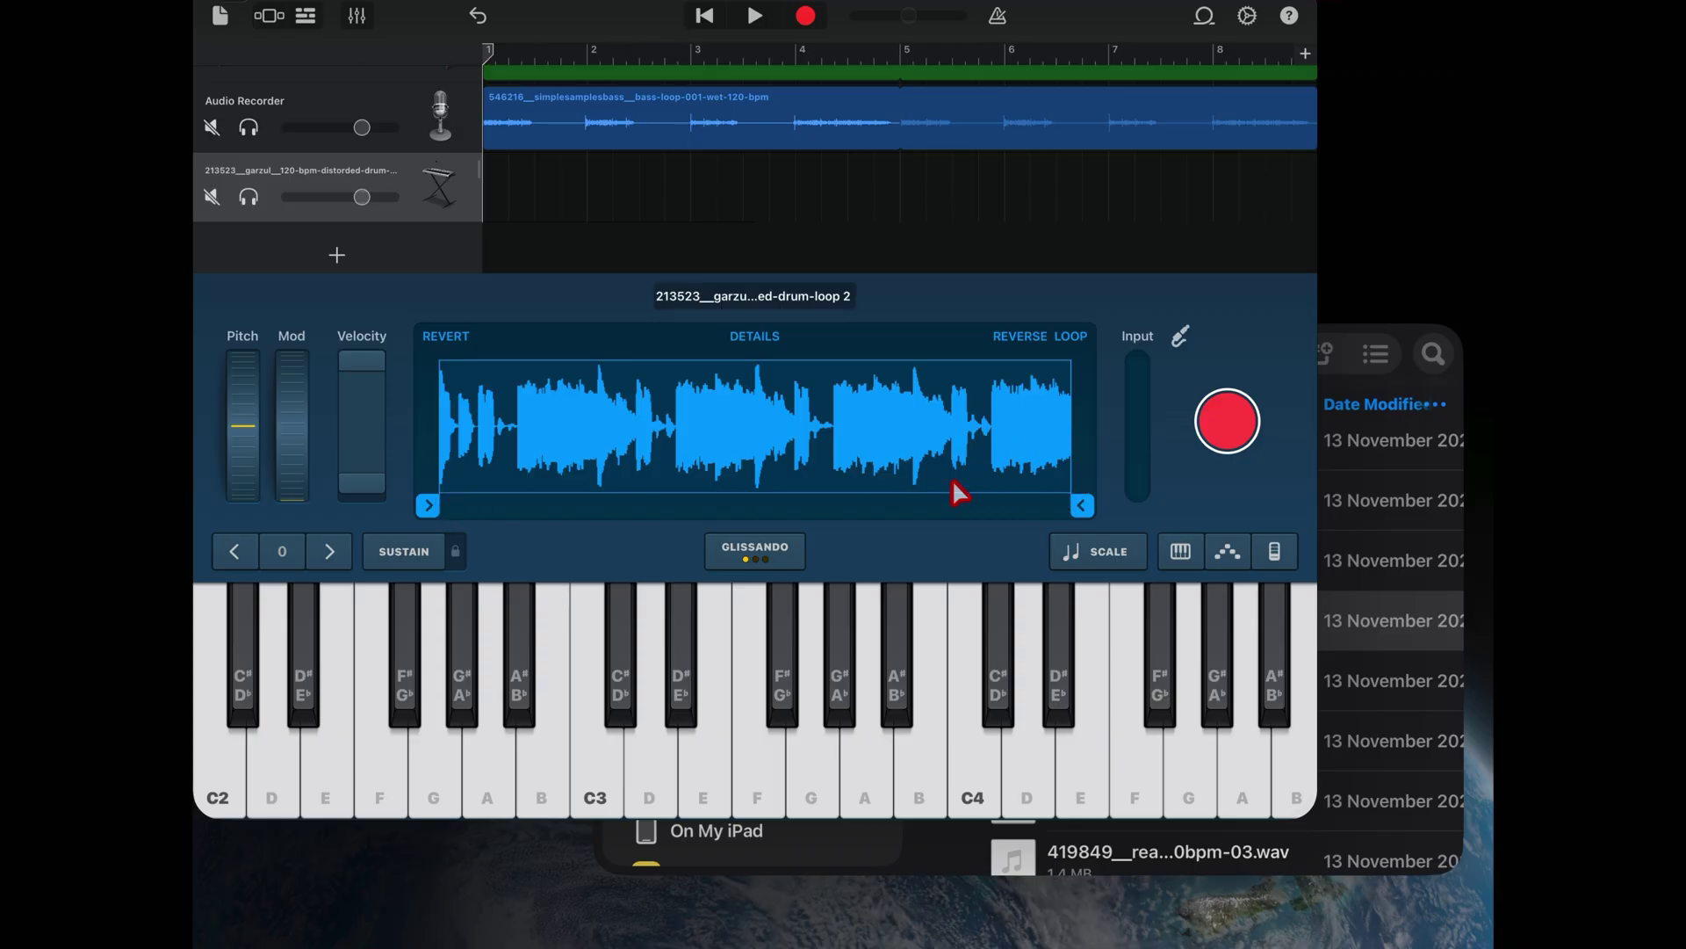
left_click_drag(1081, 505, 510, 497)
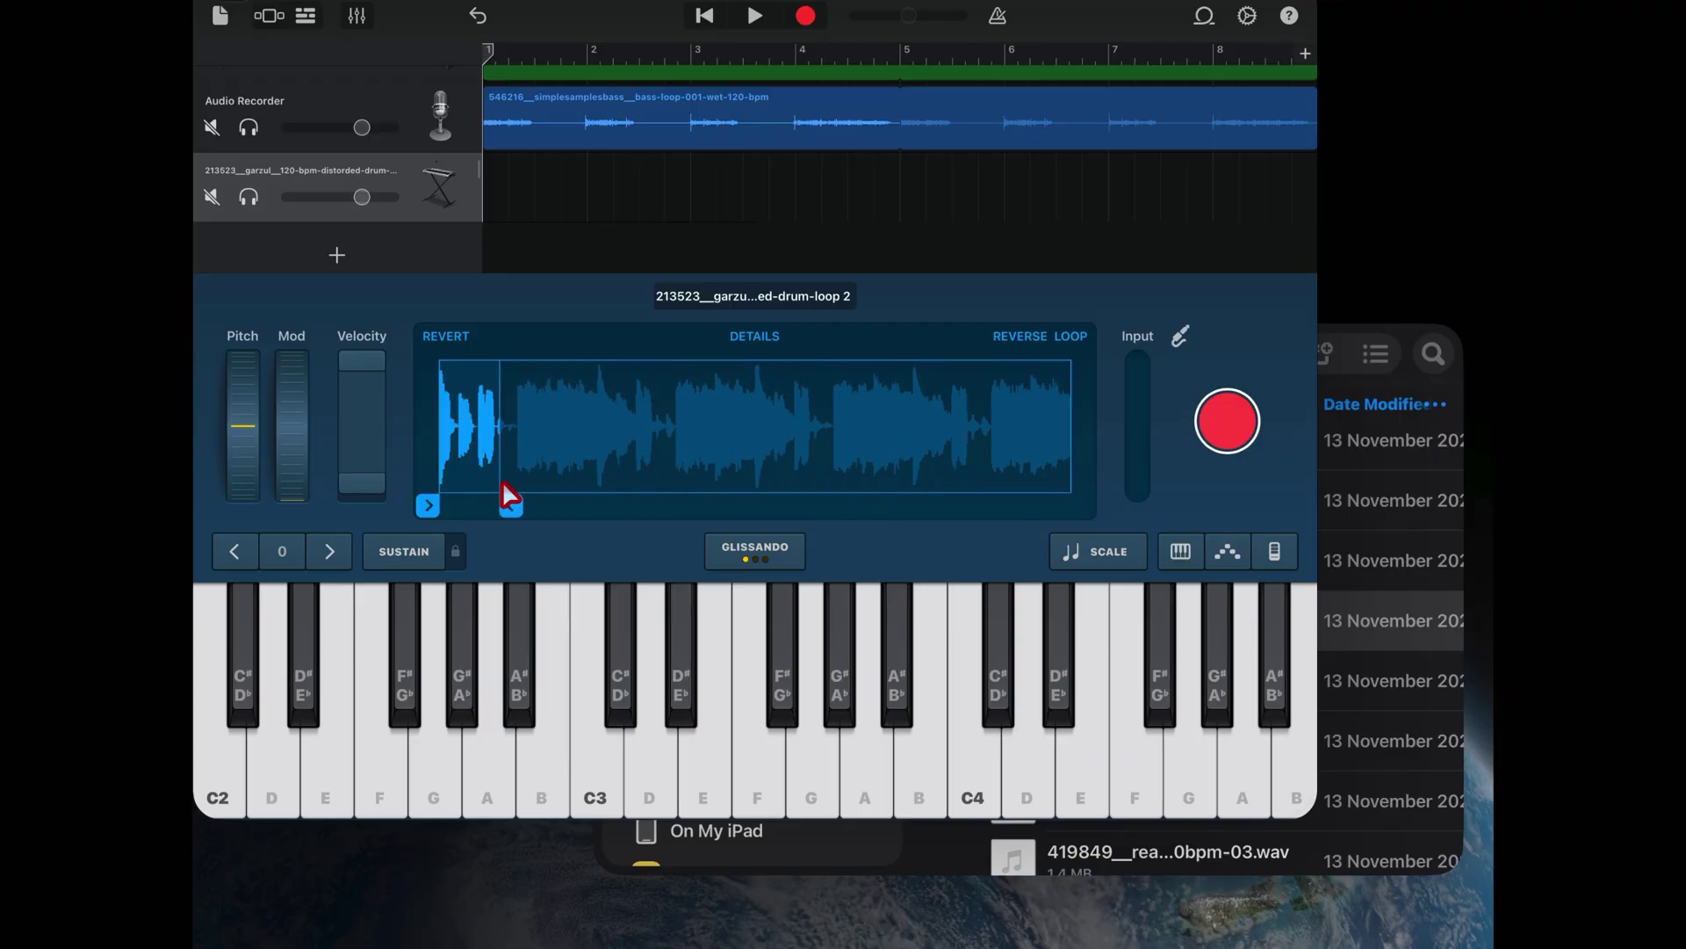
- Play three notes, including E and C3, on the trimmed sample, then bring Files forward
left_click(813, 764)
left_click(704, 764)
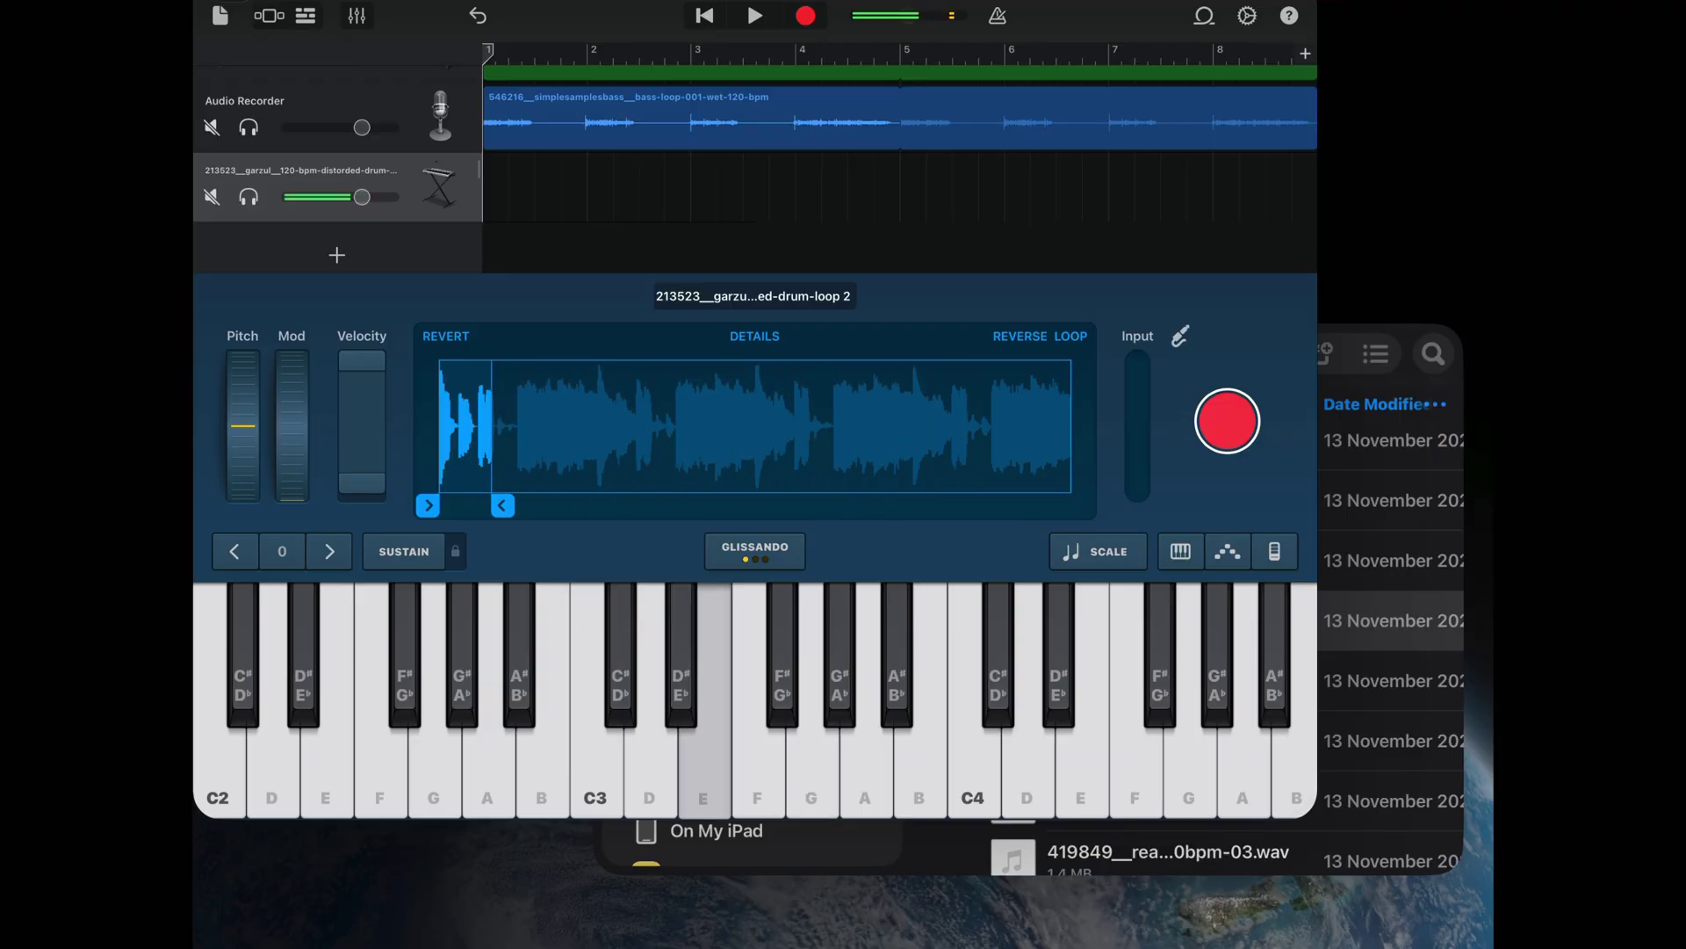
left_click(596, 764)
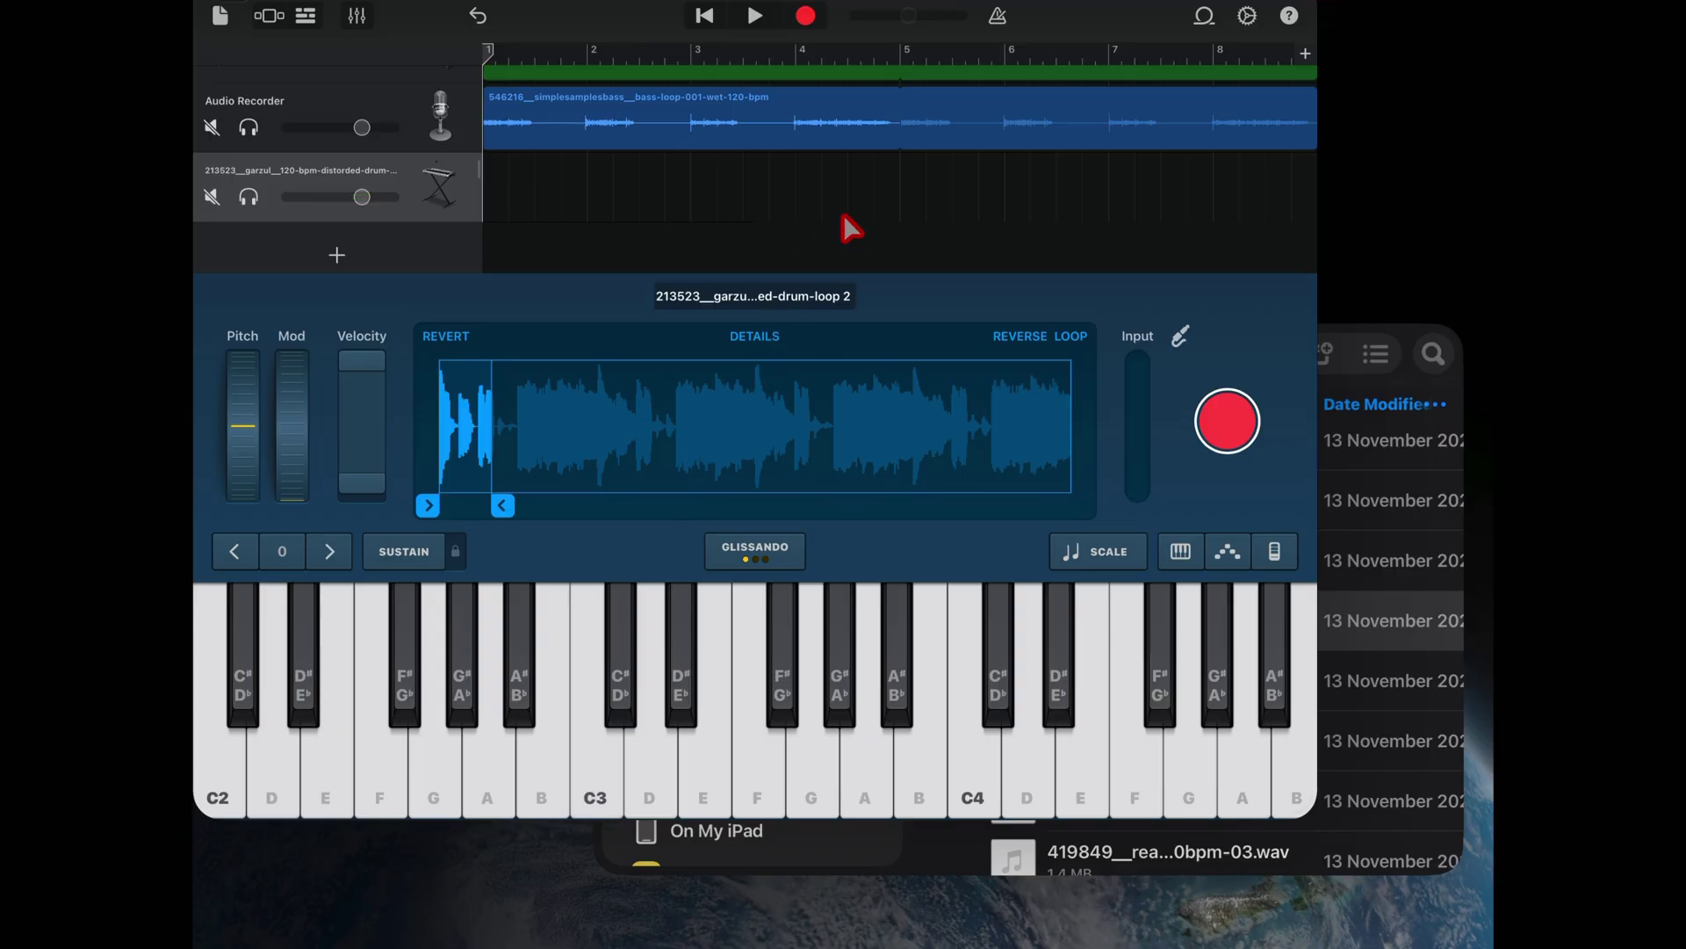
left_click(1353, 417)
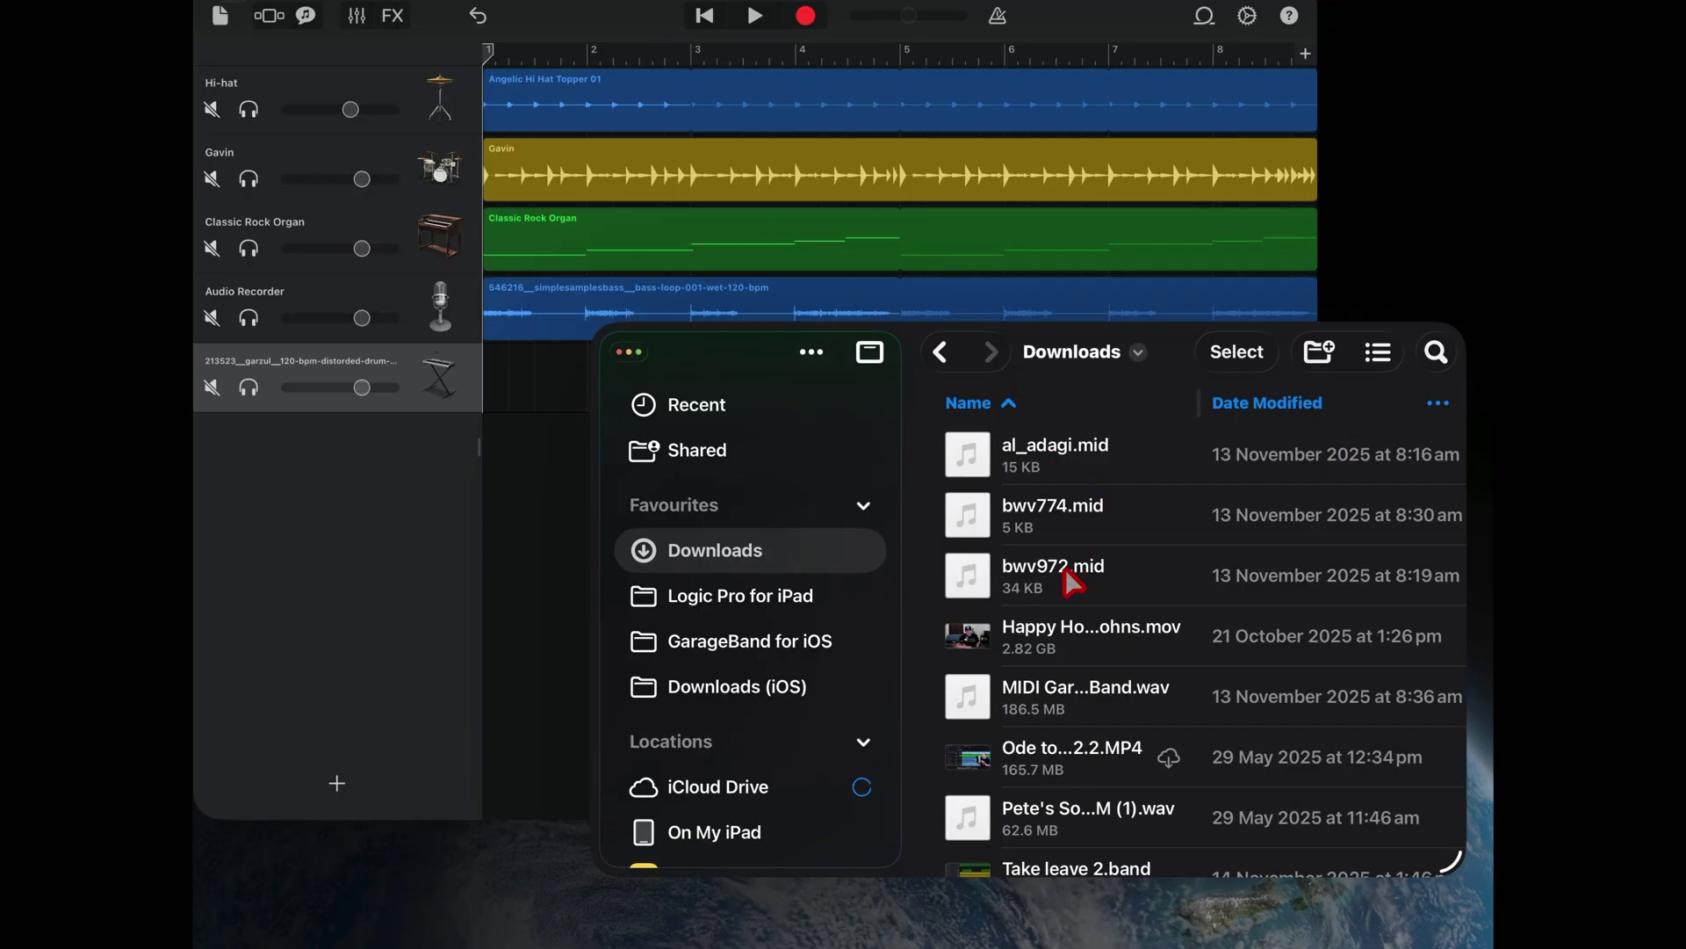
- Check the Loop Browser's Files tab for imported files, then close it
left_click(1142, 18)
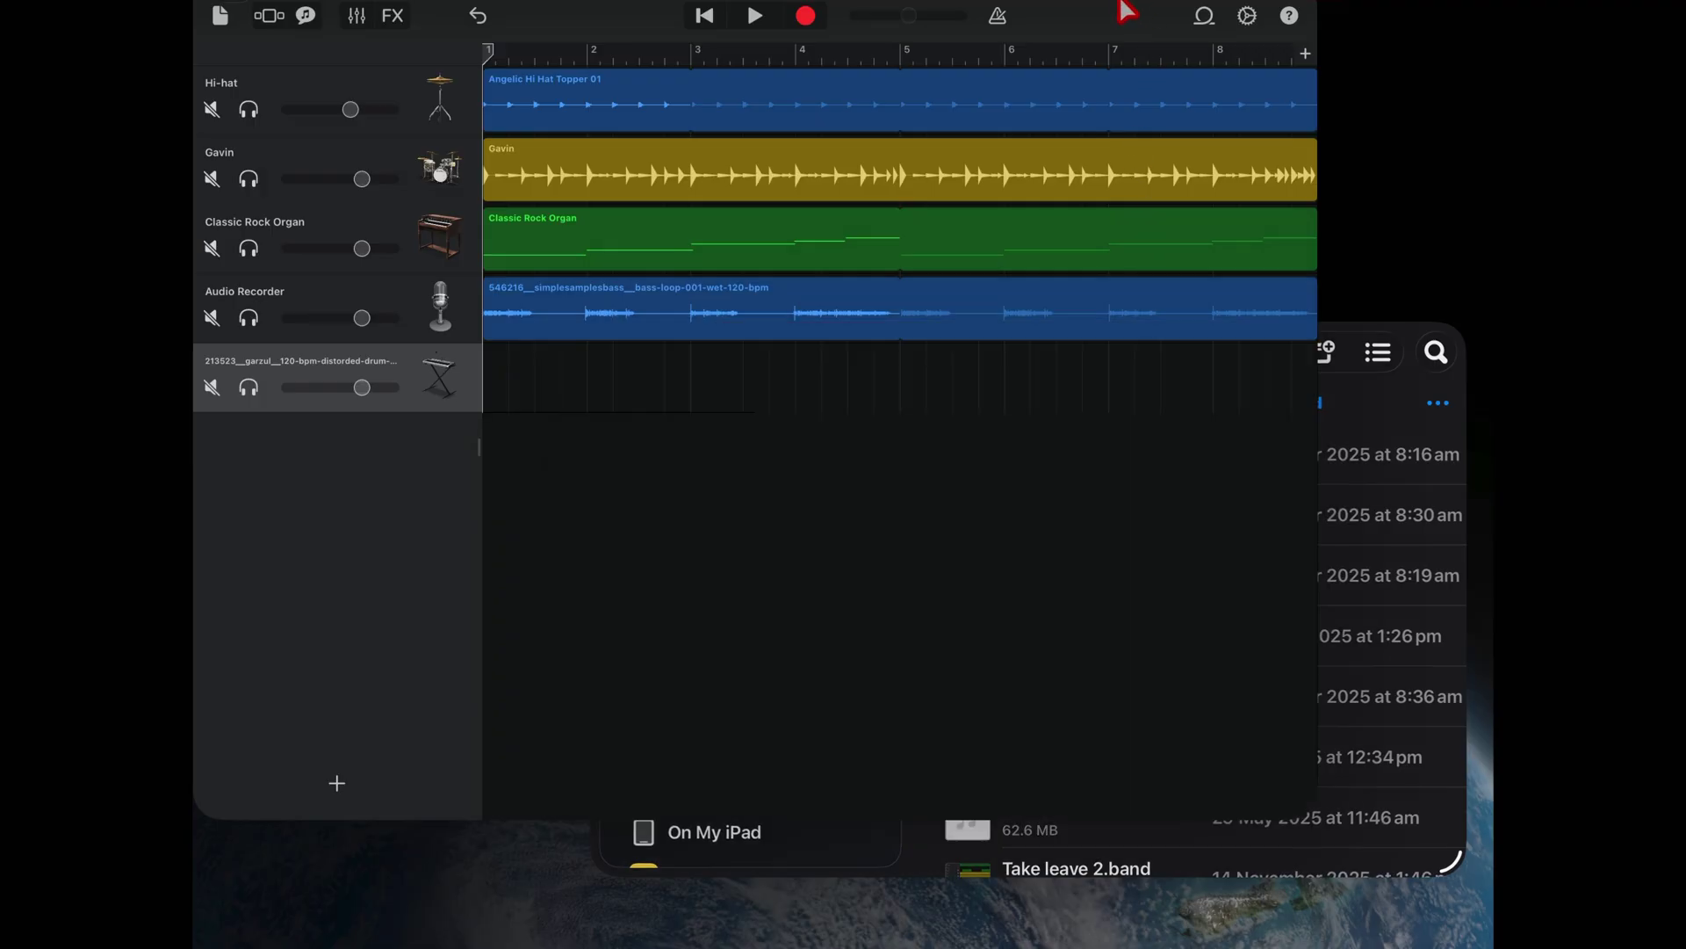
left_click(1203, 14)
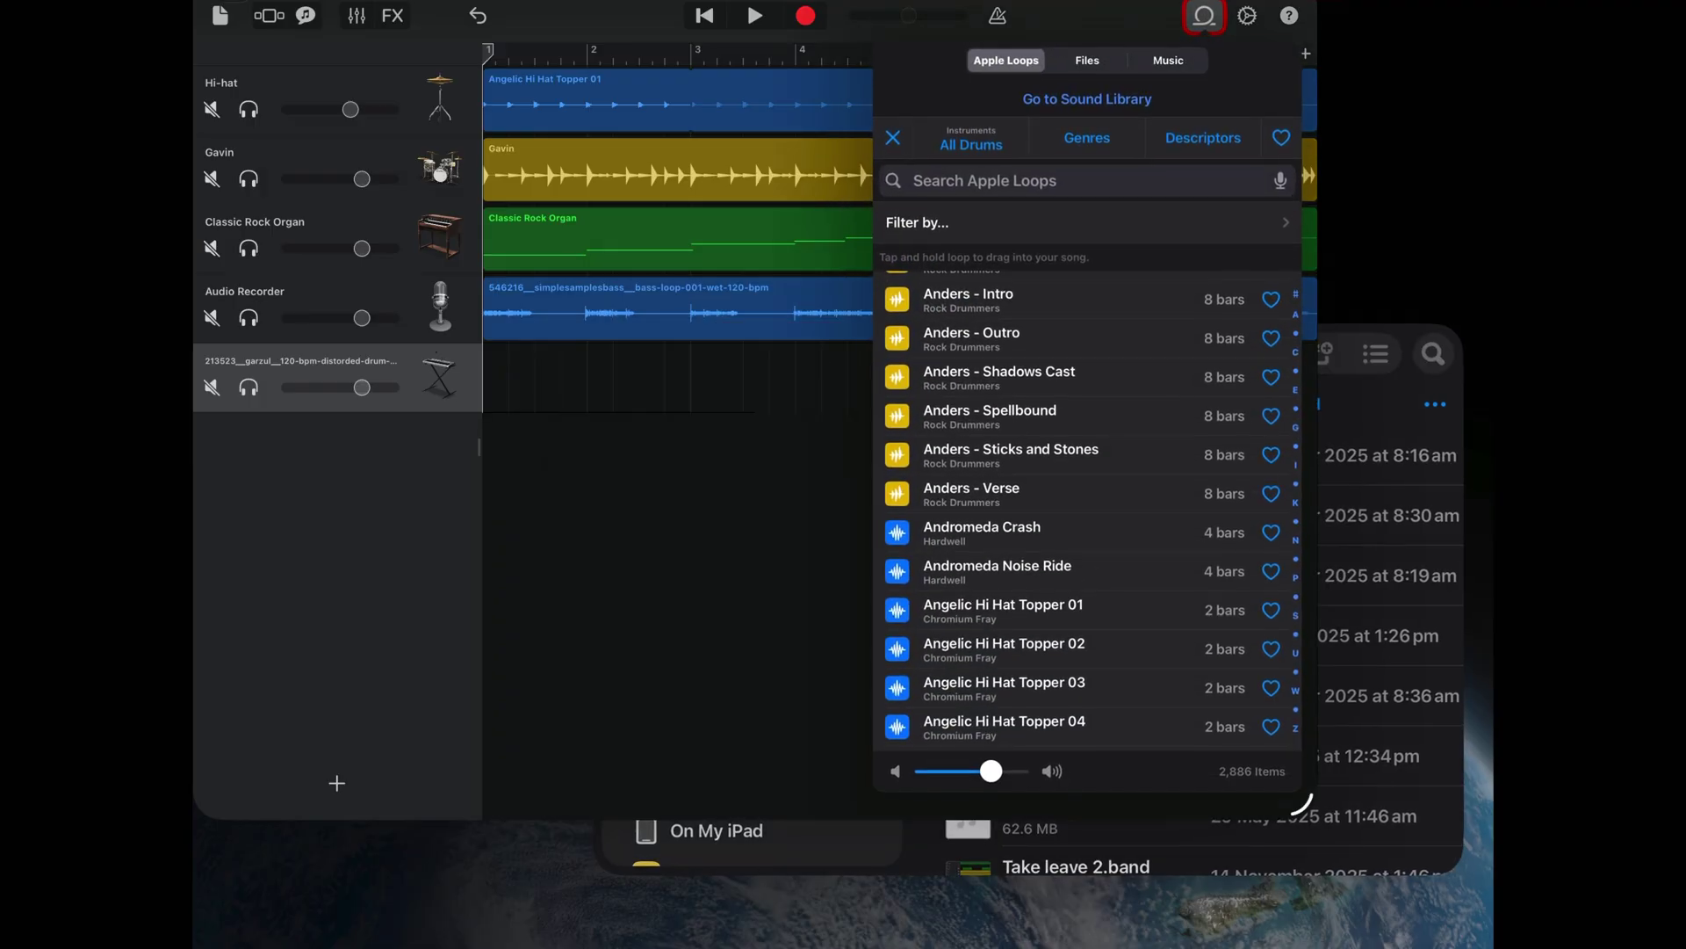
left_click(1087, 60)
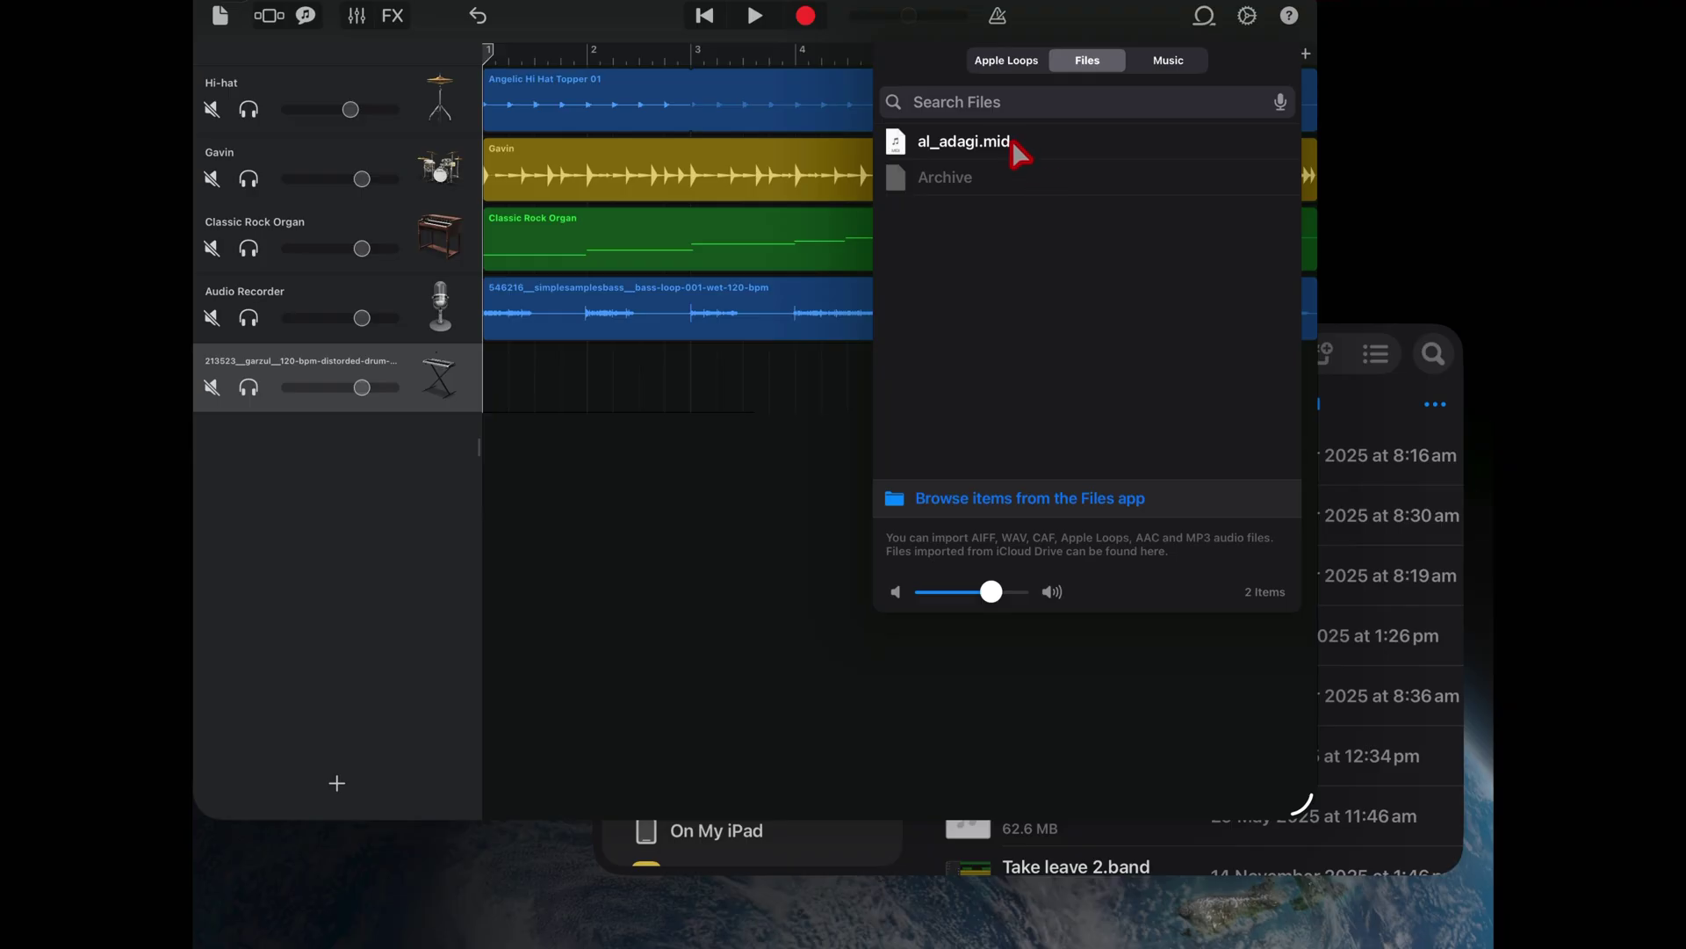
left_click(713, 454)
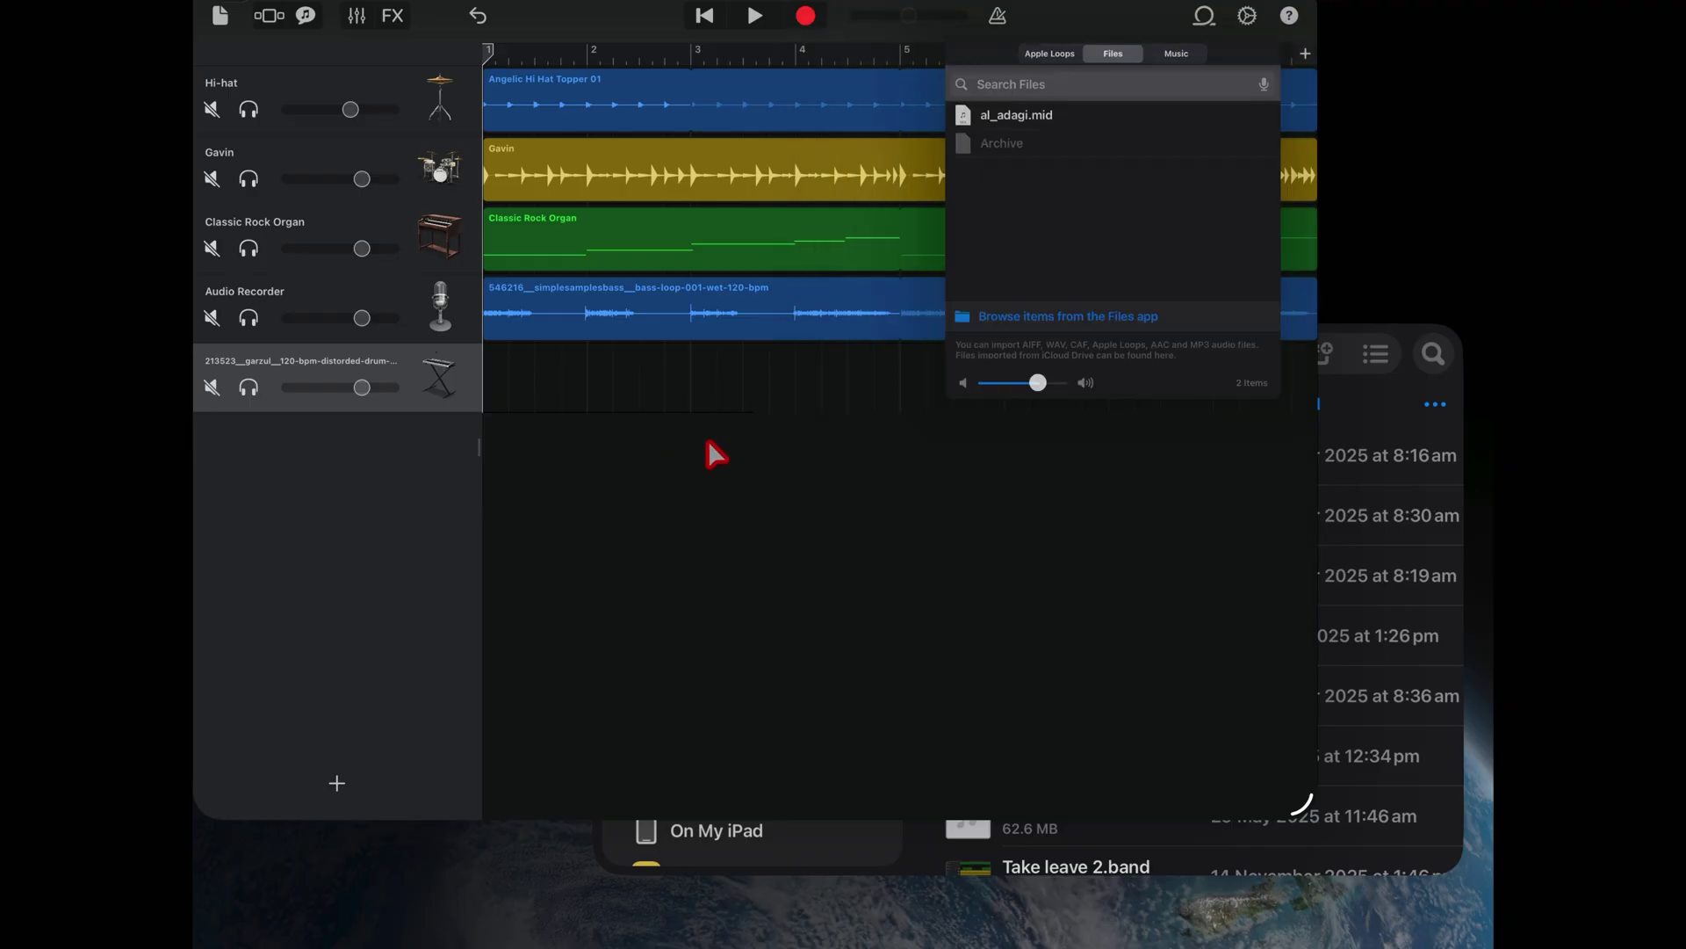
- Try dragging al_adagi.mid into the song, recheck the loop browser, then play the song
left_click(1436, 569)
left_click_drag(1039, 462, 1119, 450)
left_click(516, 477)
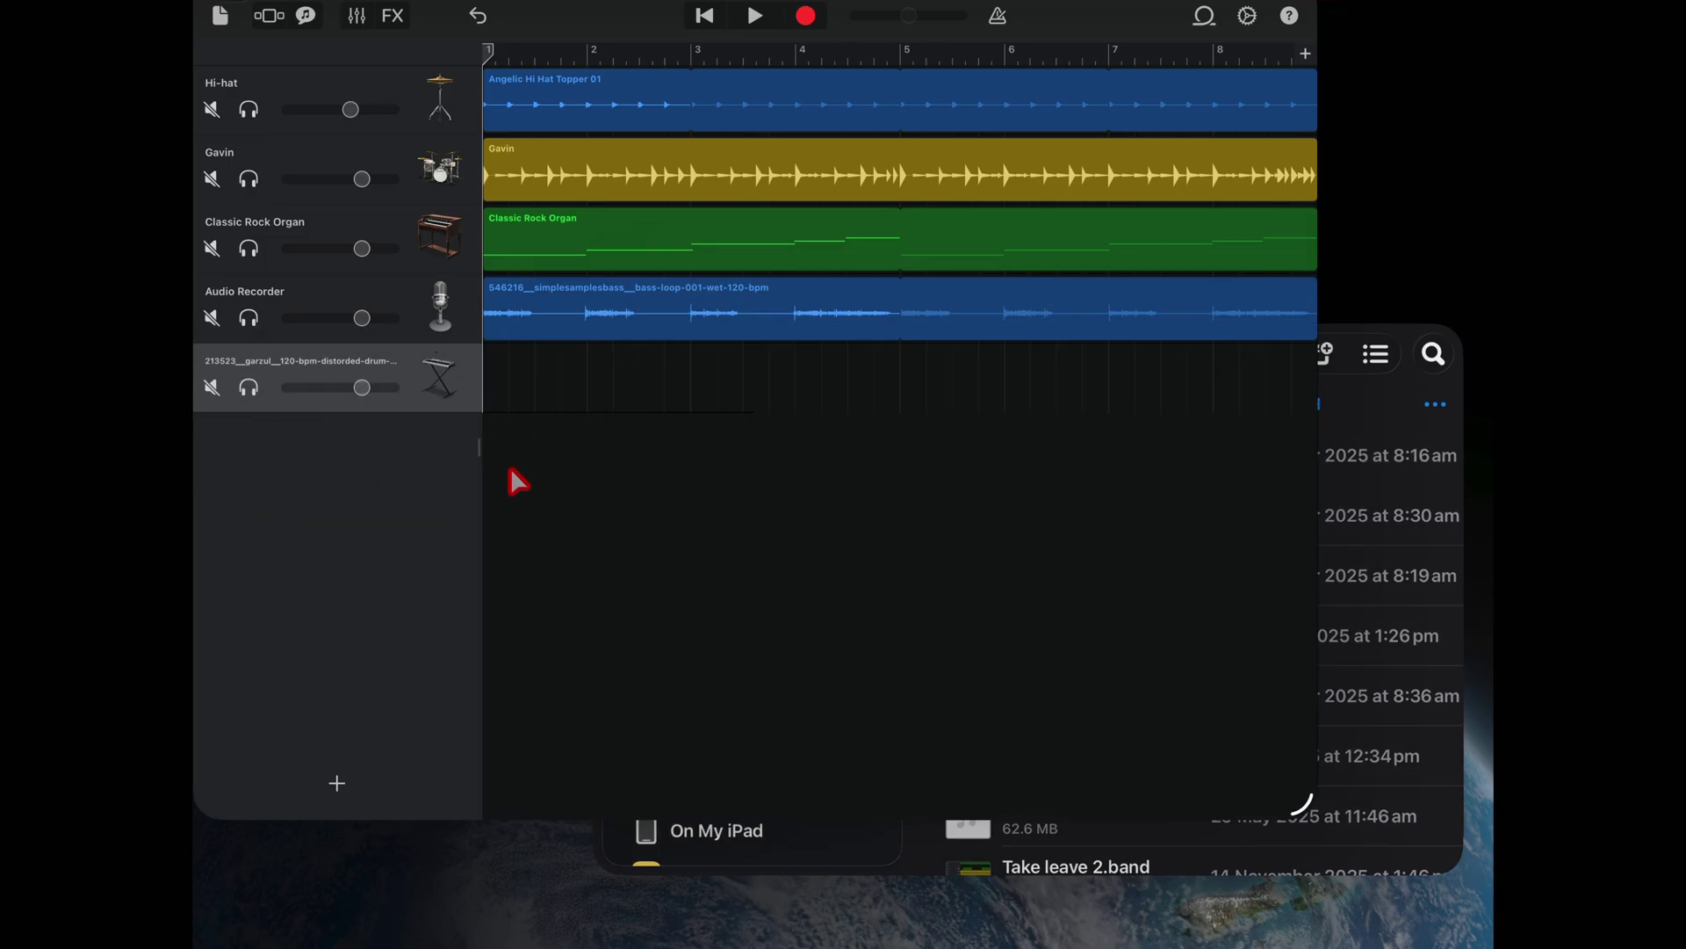
left_click(1204, 16)
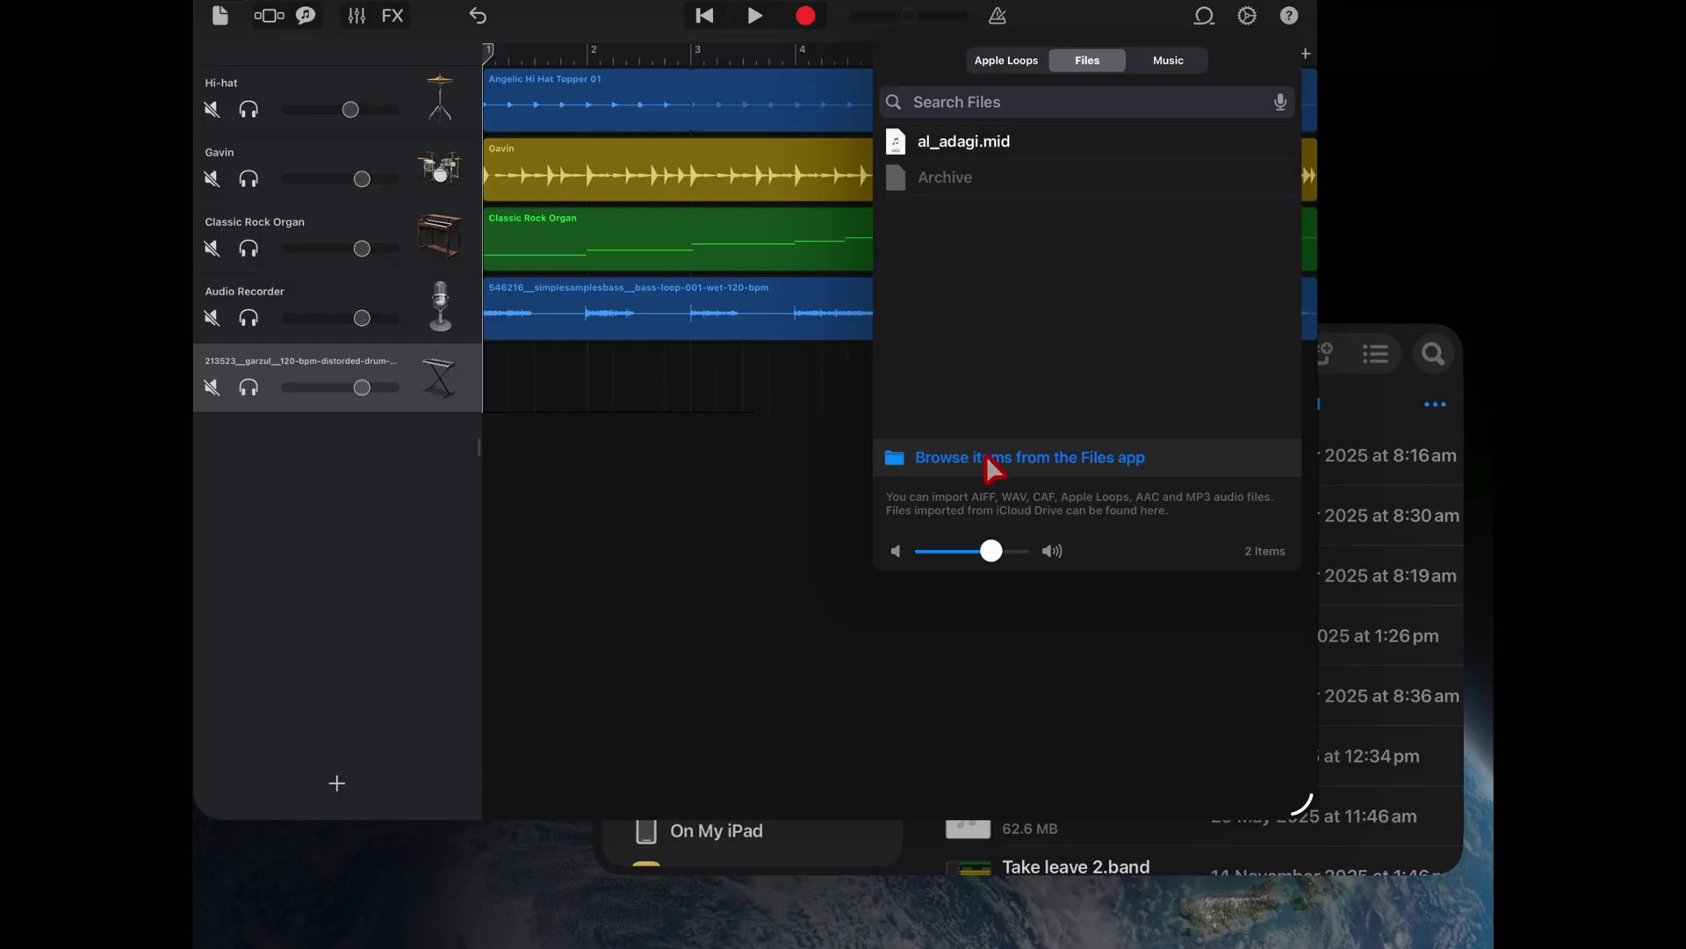
left_click(565, 466)
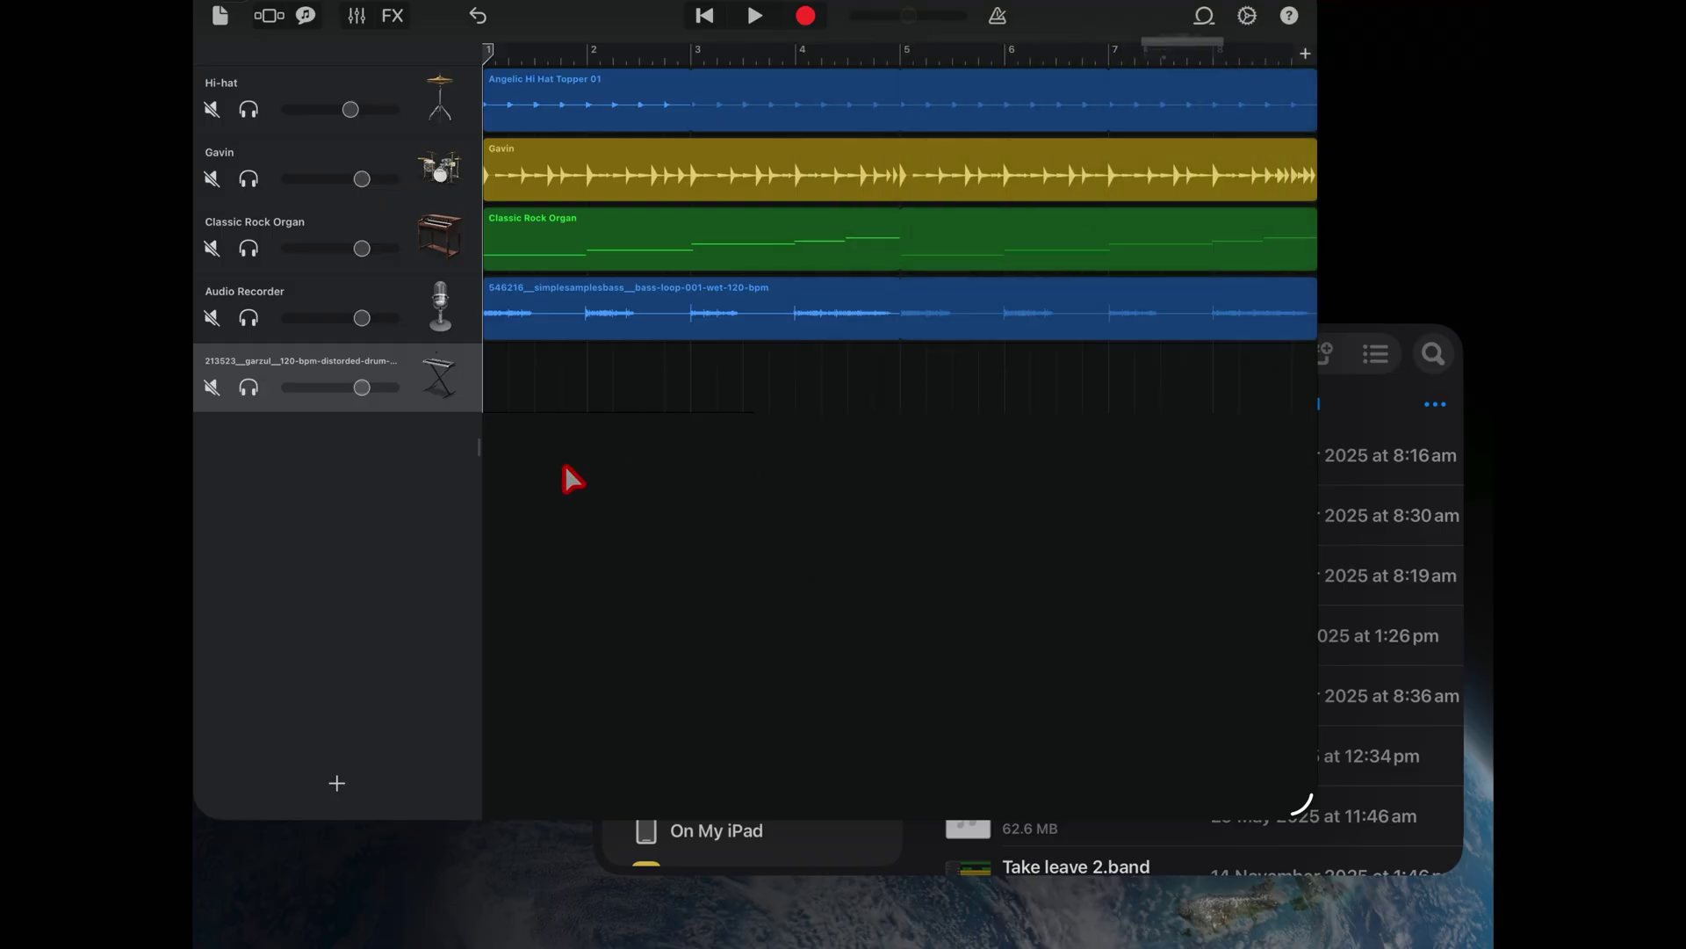
left_click(754, 15)
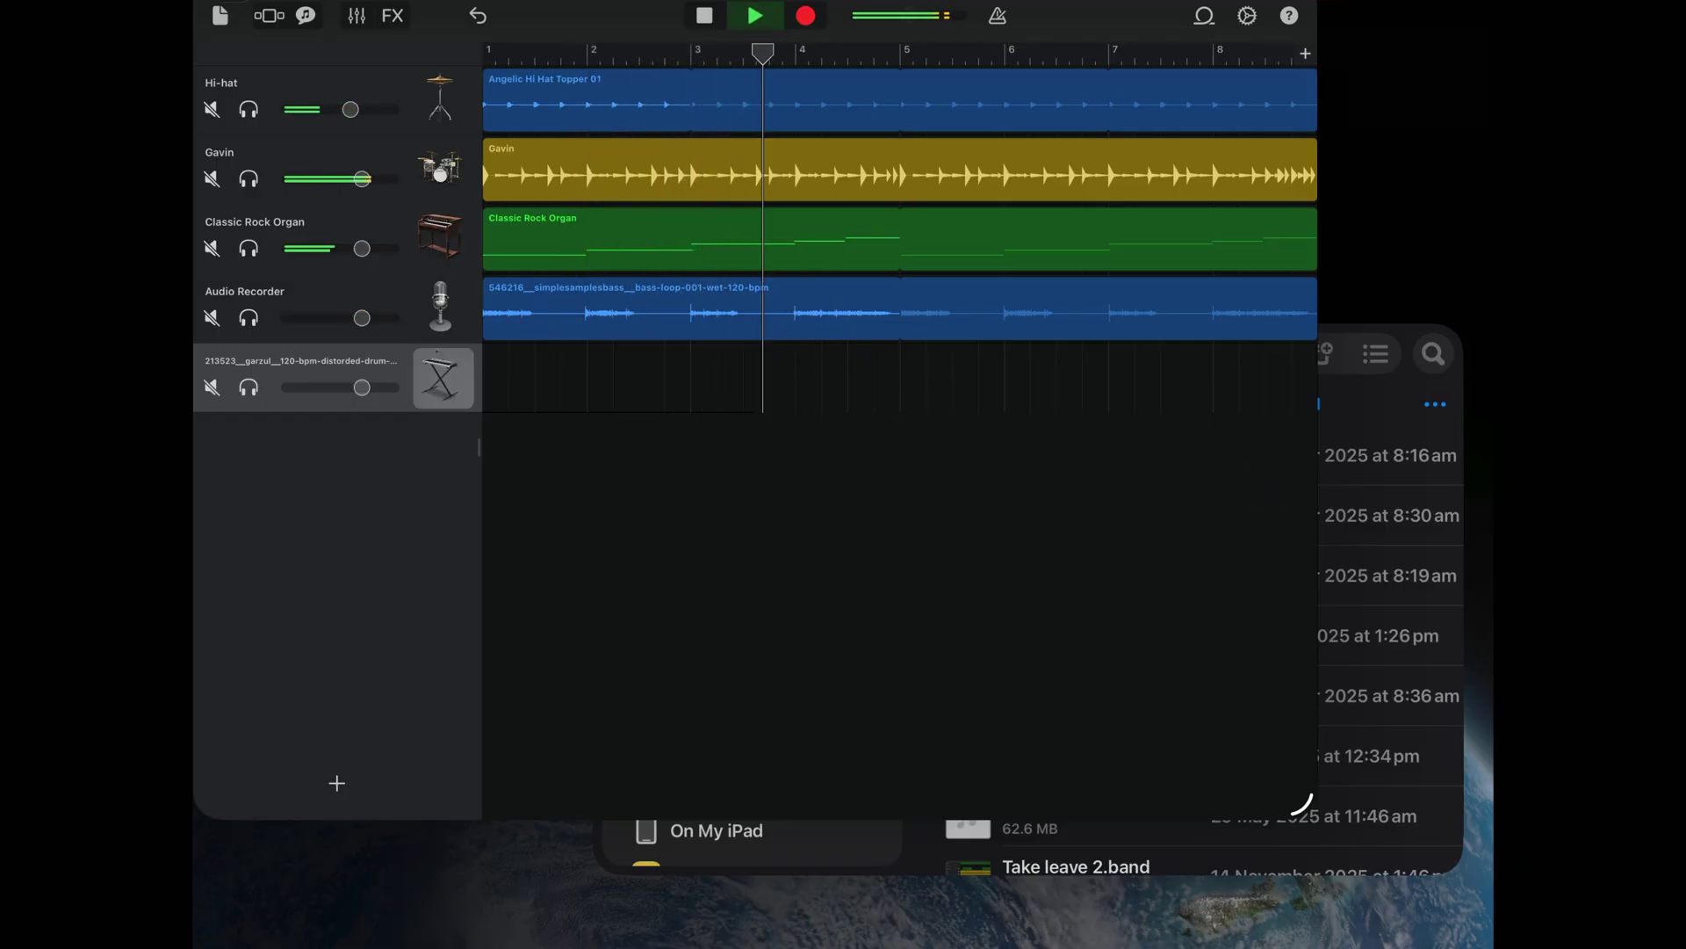
left_click(441, 312)
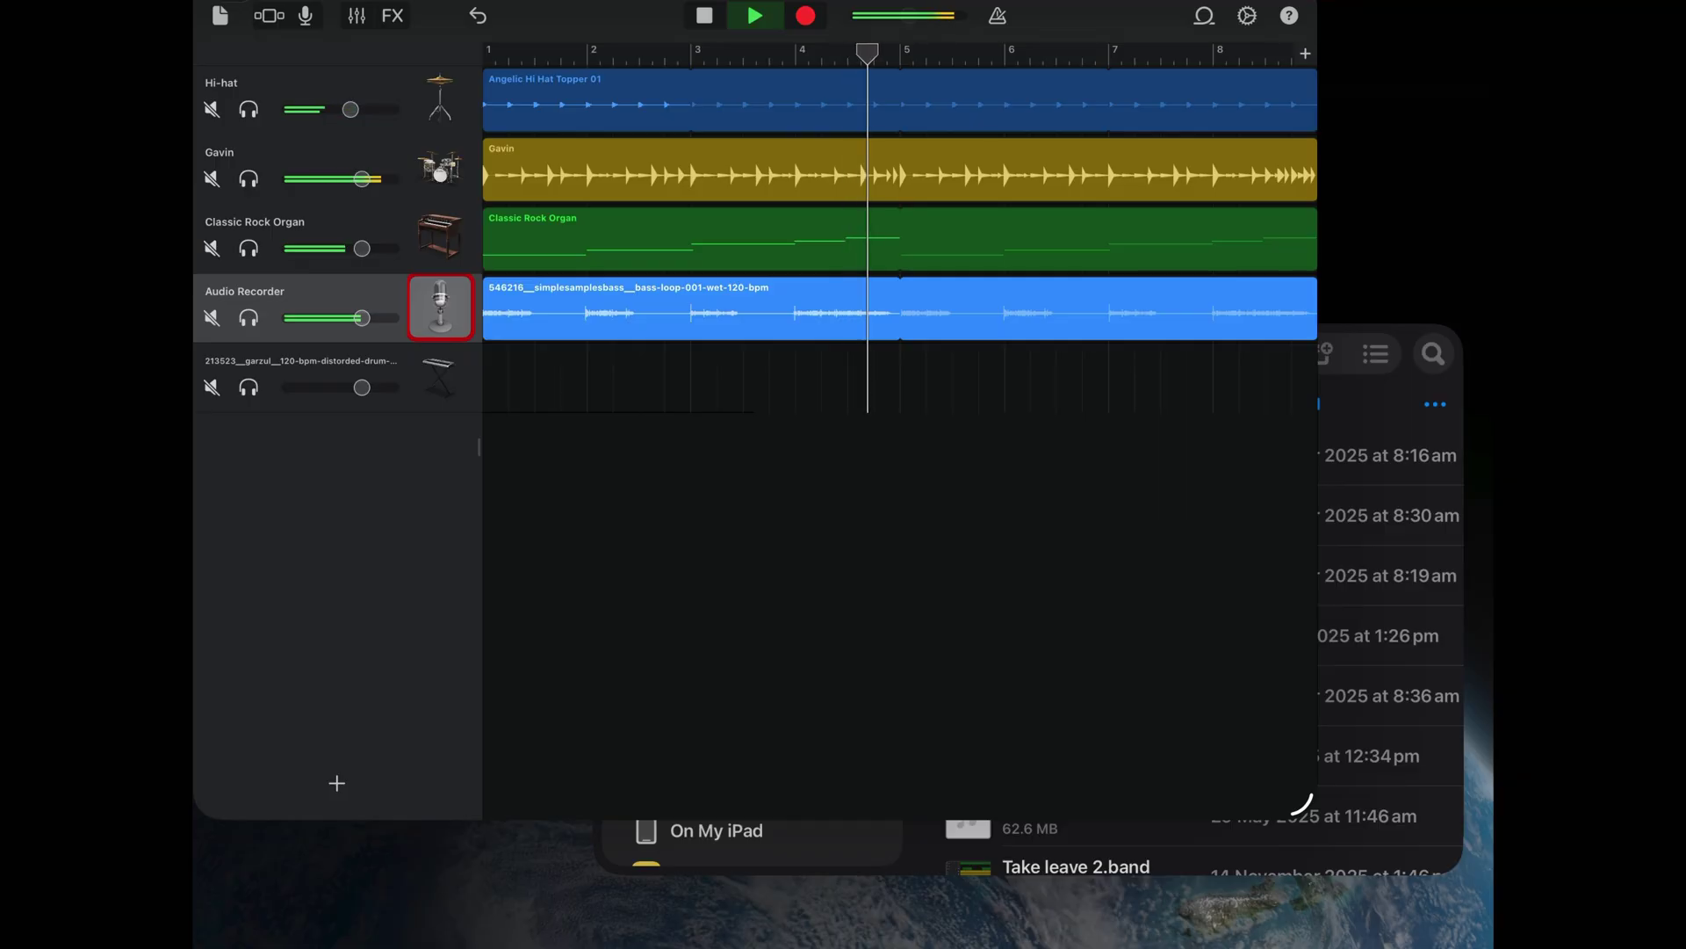